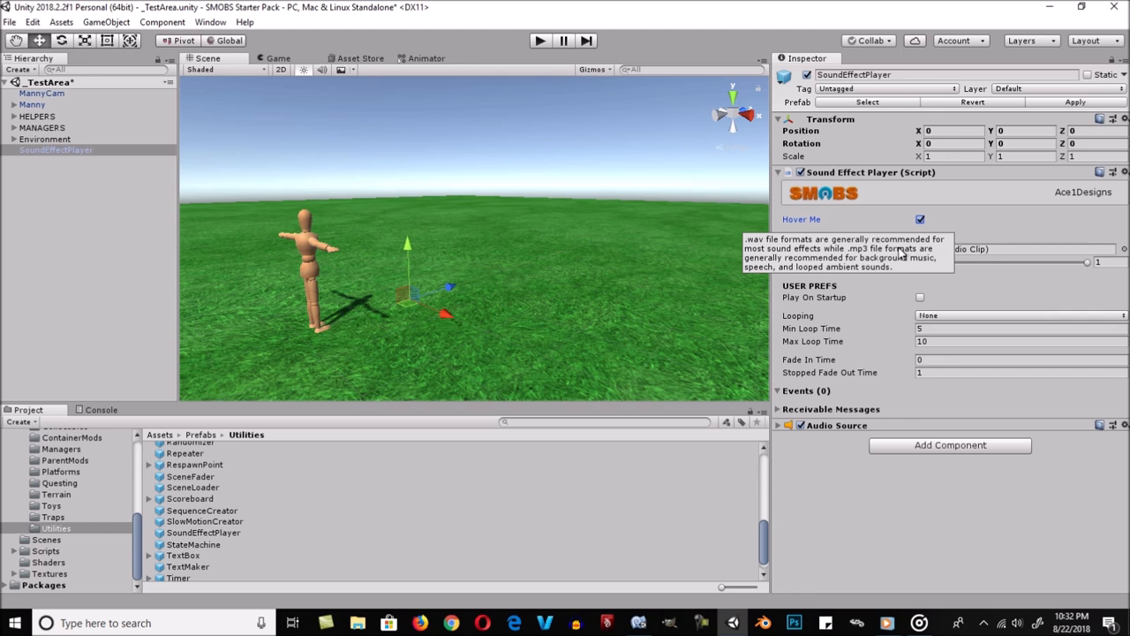
Examine the Sound Effect Player script's audio clip, volume, play on startup, looping, loop time and fade settings
click(897, 249)
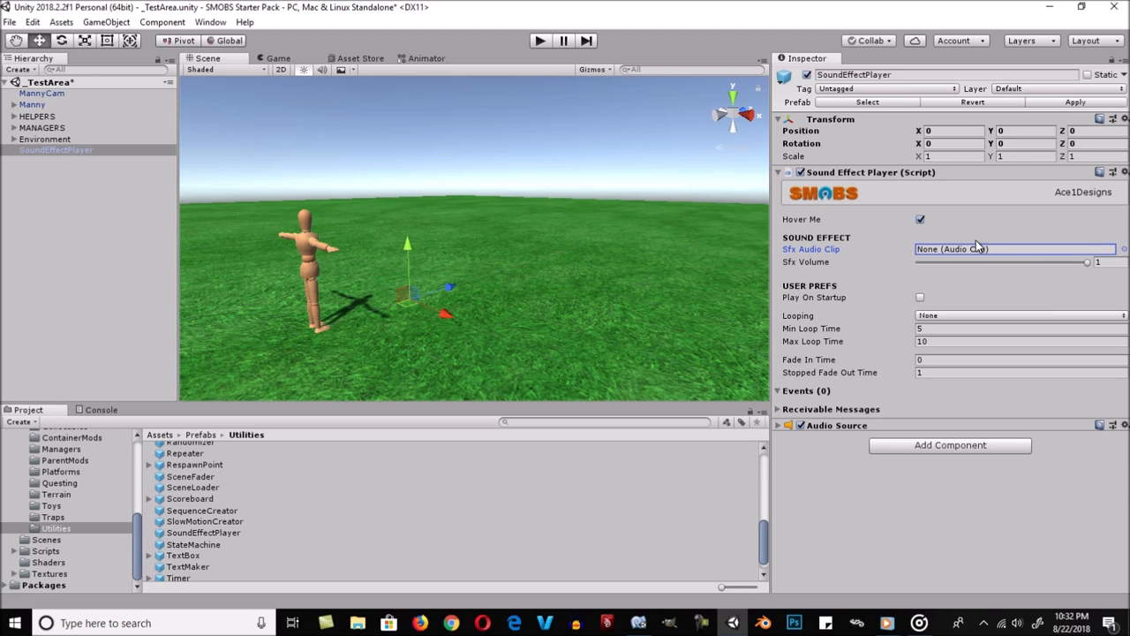
key(Tab)
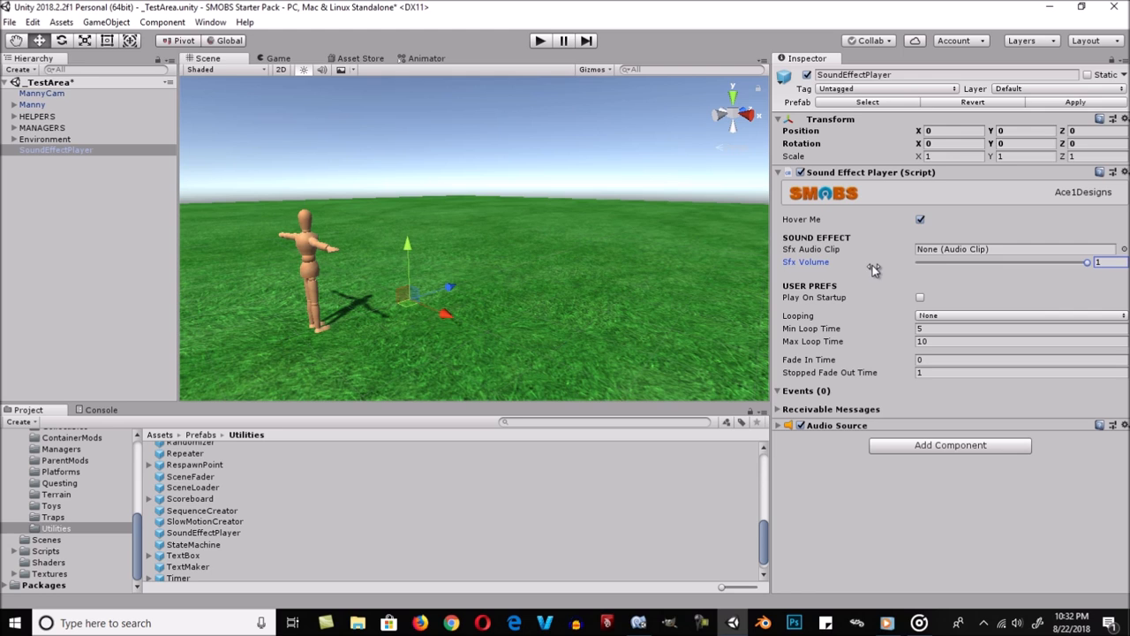
click(1100, 262)
key(Tab)
click(918, 316)
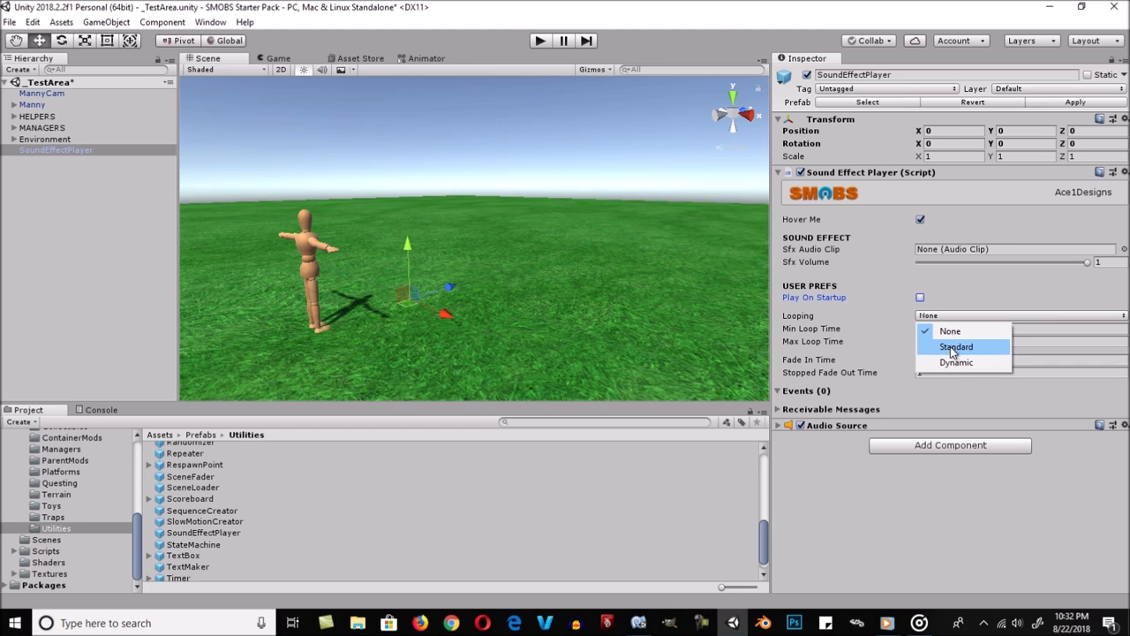
click(885, 317)
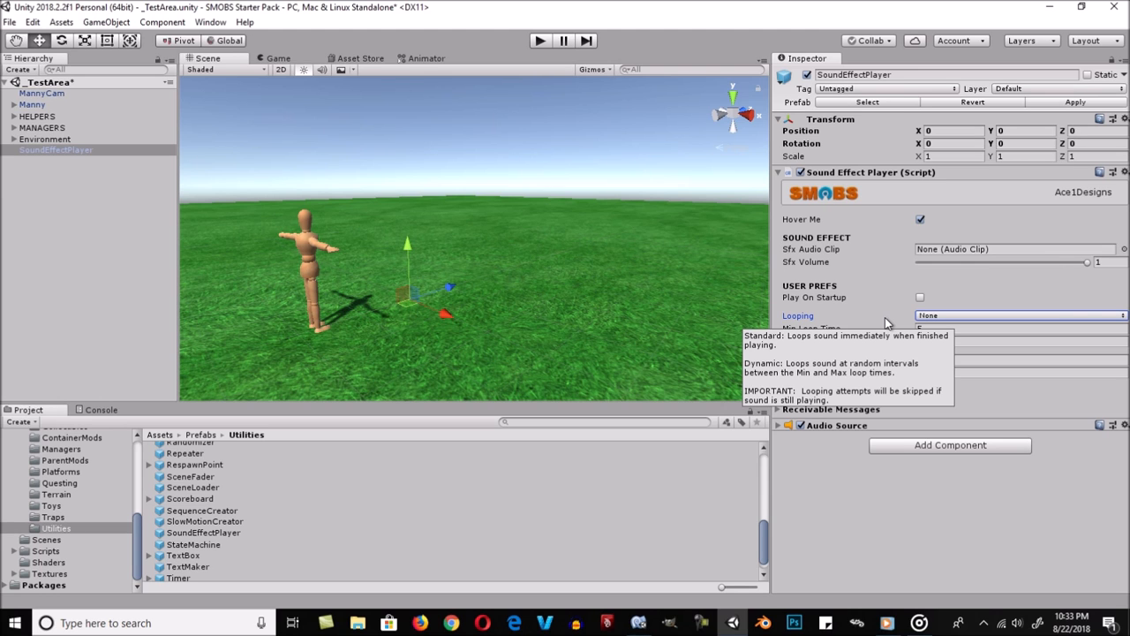
click(960, 329)
click(960, 342)
click(939, 330)
click(939, 342)
click(867, 318)
click(894, 328)
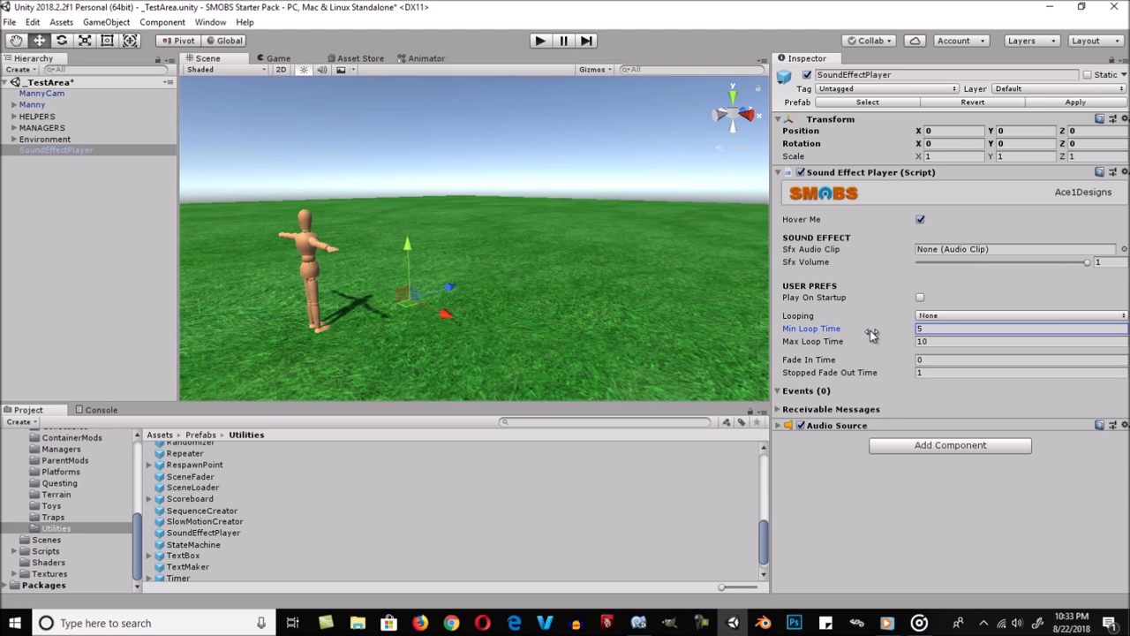
click(867, 344)
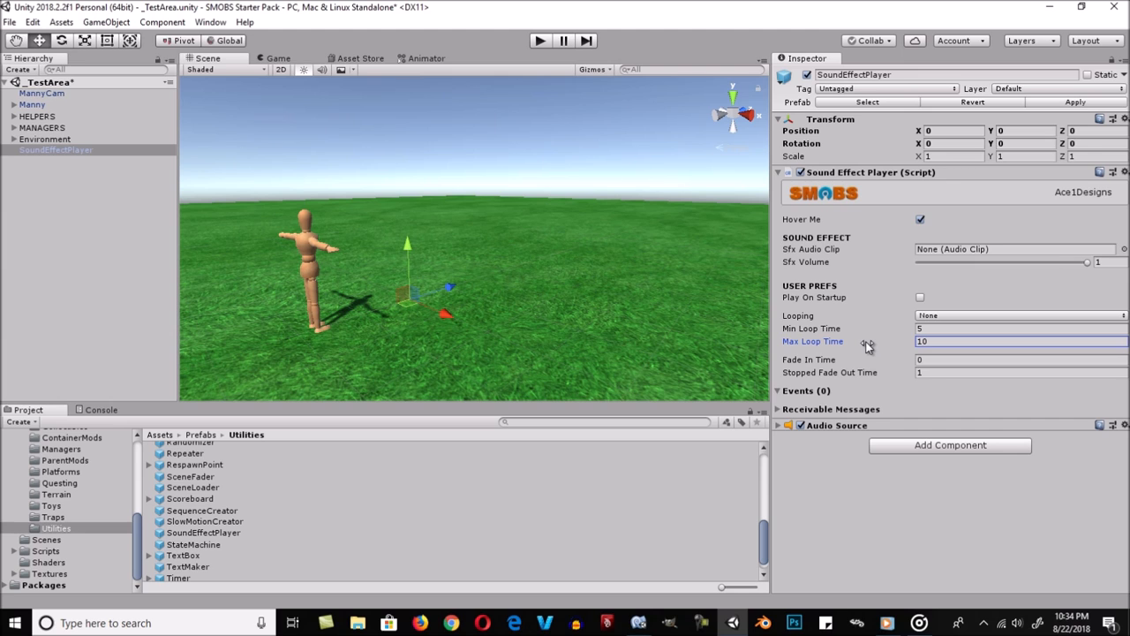
click(870, 360)
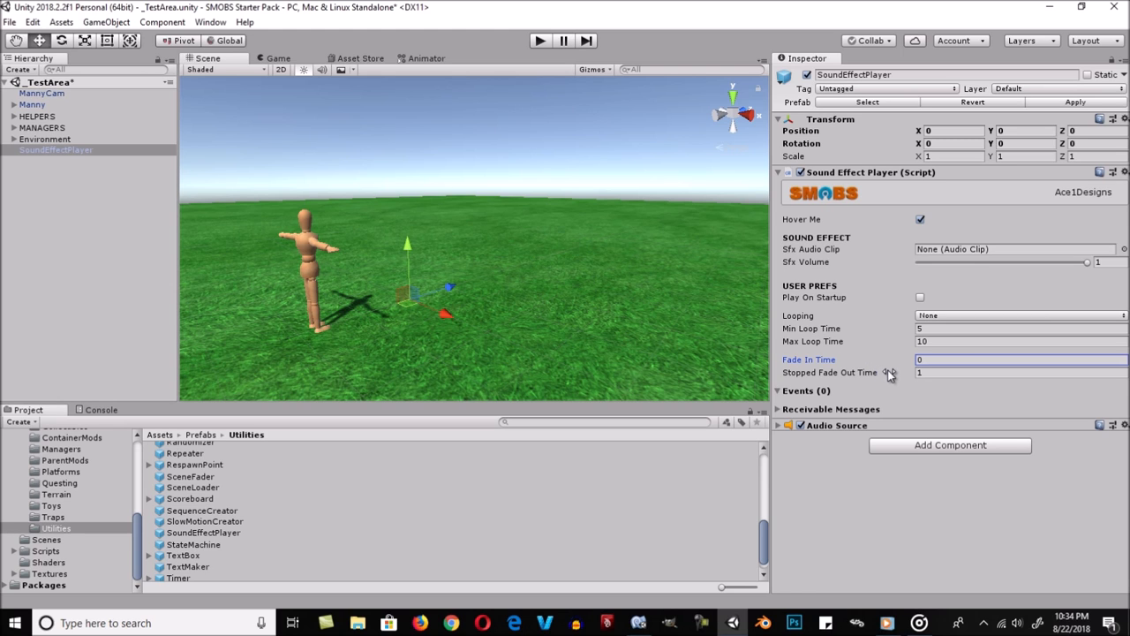
click(889, 373)
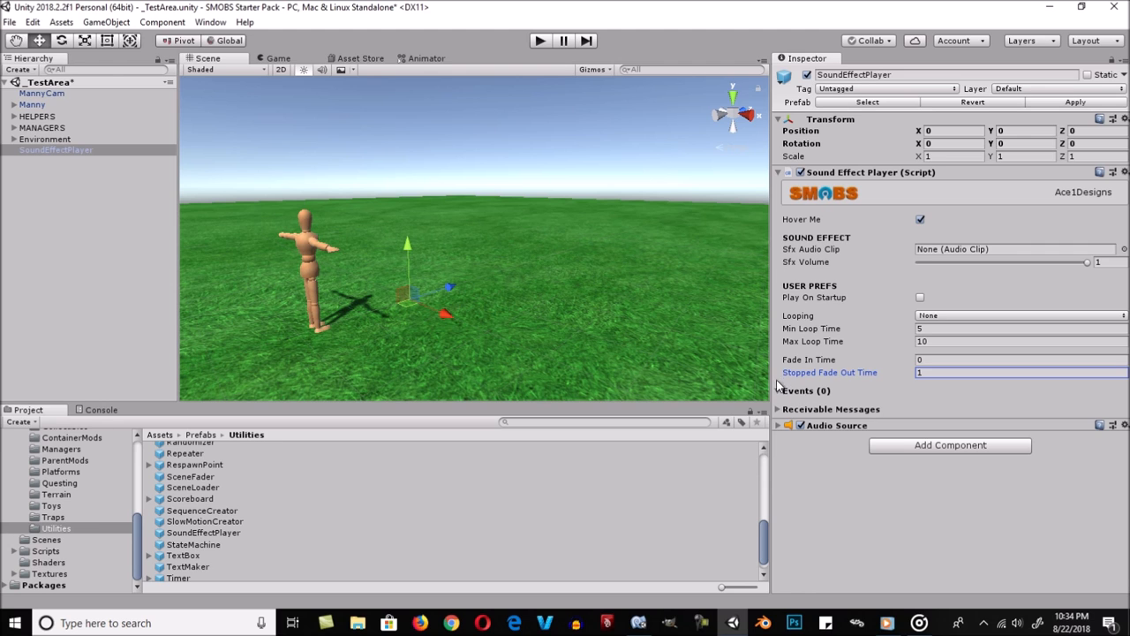
click(114, 183)
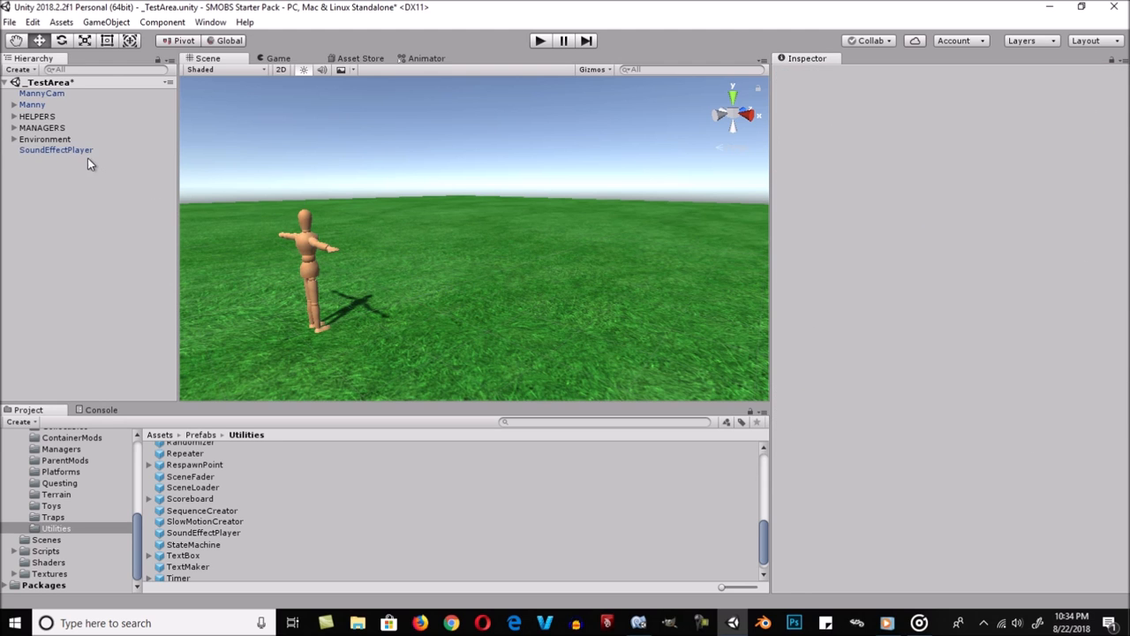
click(85, 151)
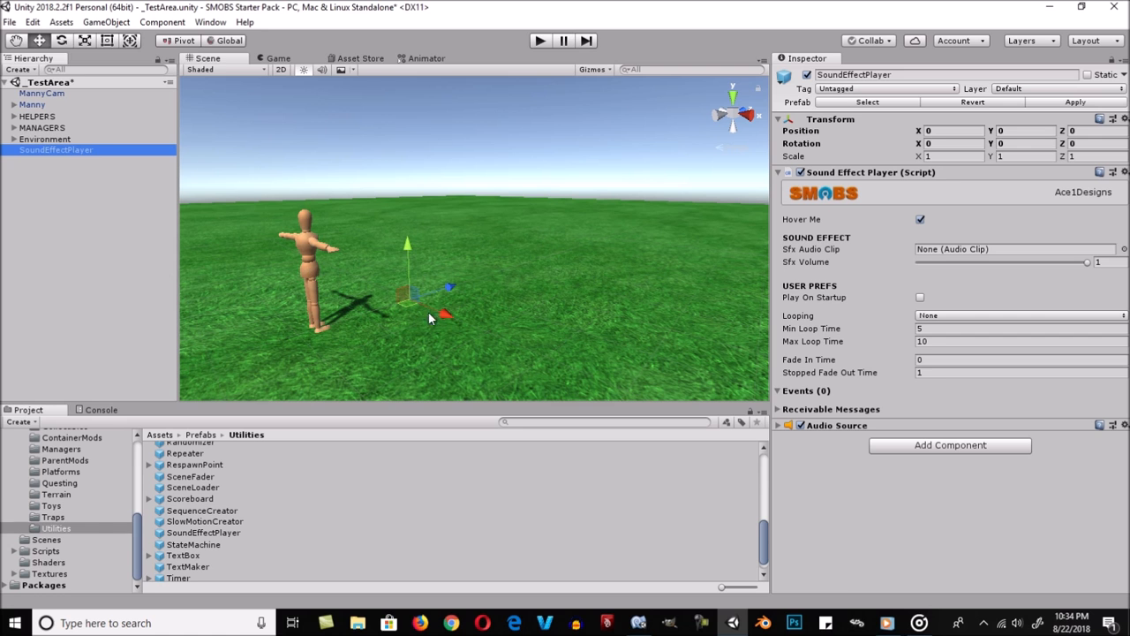
alt+drag(595, 250, 498, 261)
alt+right_drag(498, 261, 315, 308)
alt+drag(512, 251, 540, 302)
middle_drag(540, 302, 518, 305)
alt+right_drag(381, 333, 654, 305)
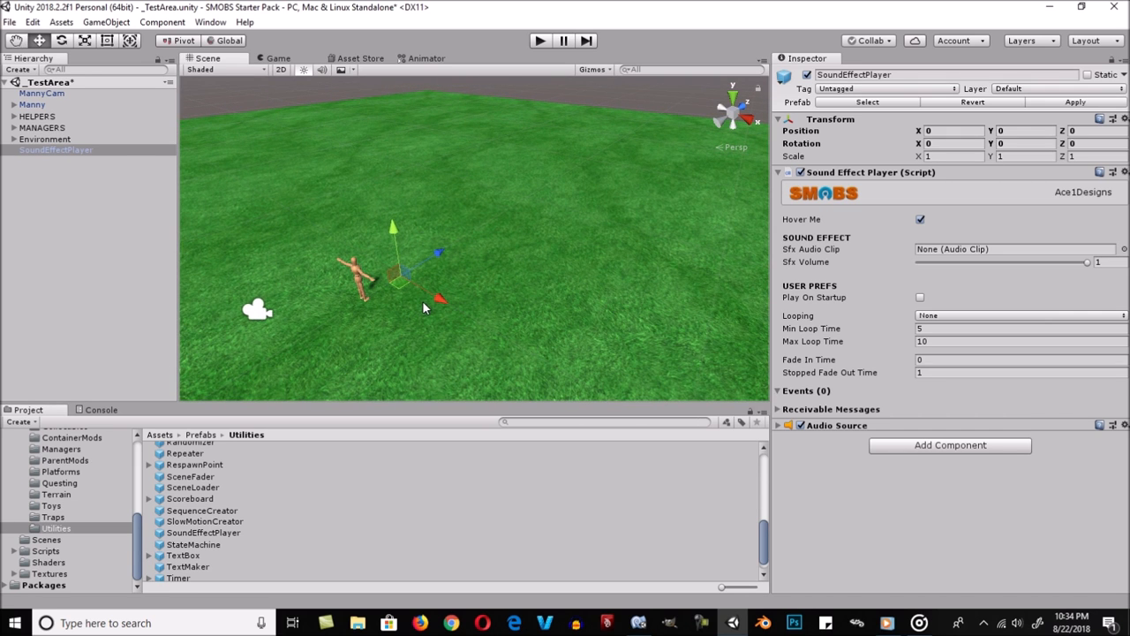
click(116, 152)
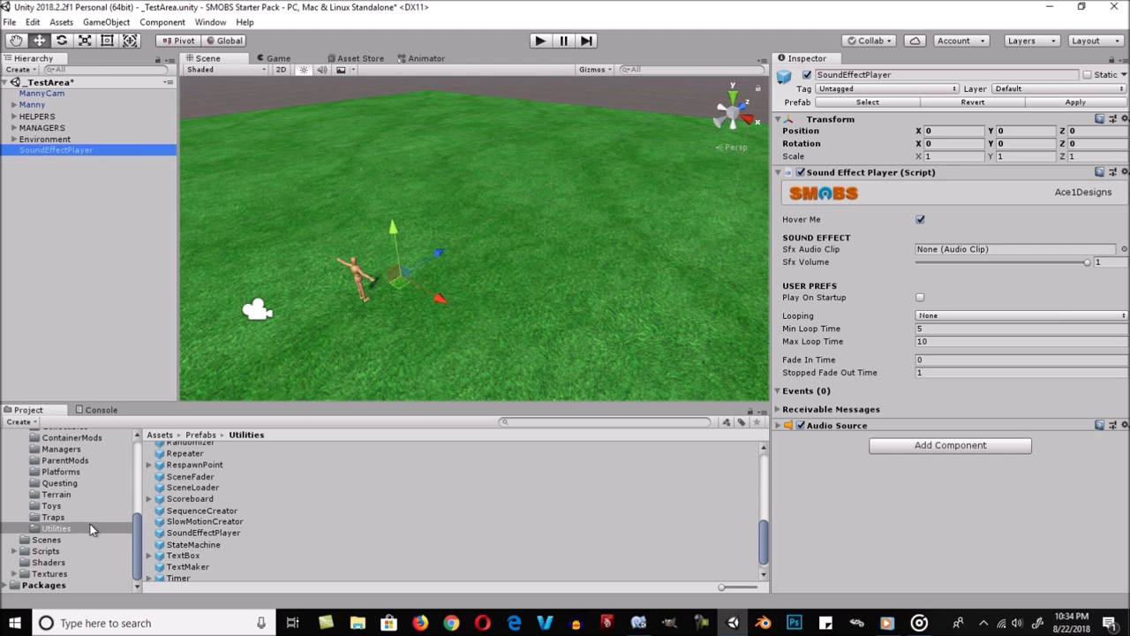
Open the BirdSounds clip from the Assets/Audio/TempAudio folder, preview its playback in Groove Music, and return to Unity
scroll(92, 531, up, 10)
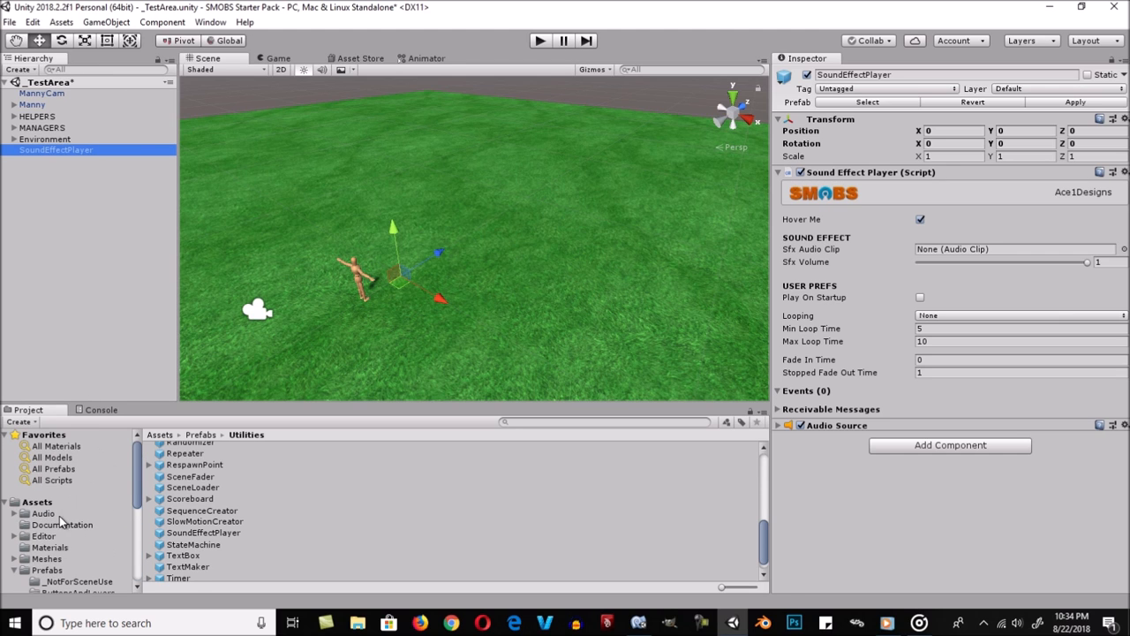
click(58, 516)
scroll(217, 511, up, 2)
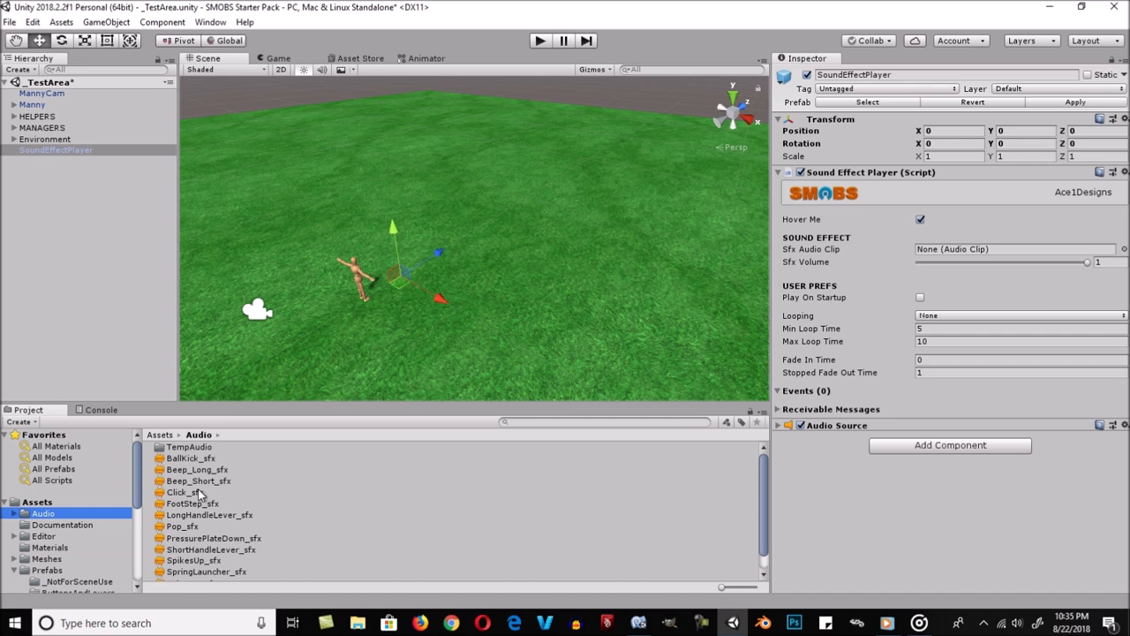
double_click(185, 449)
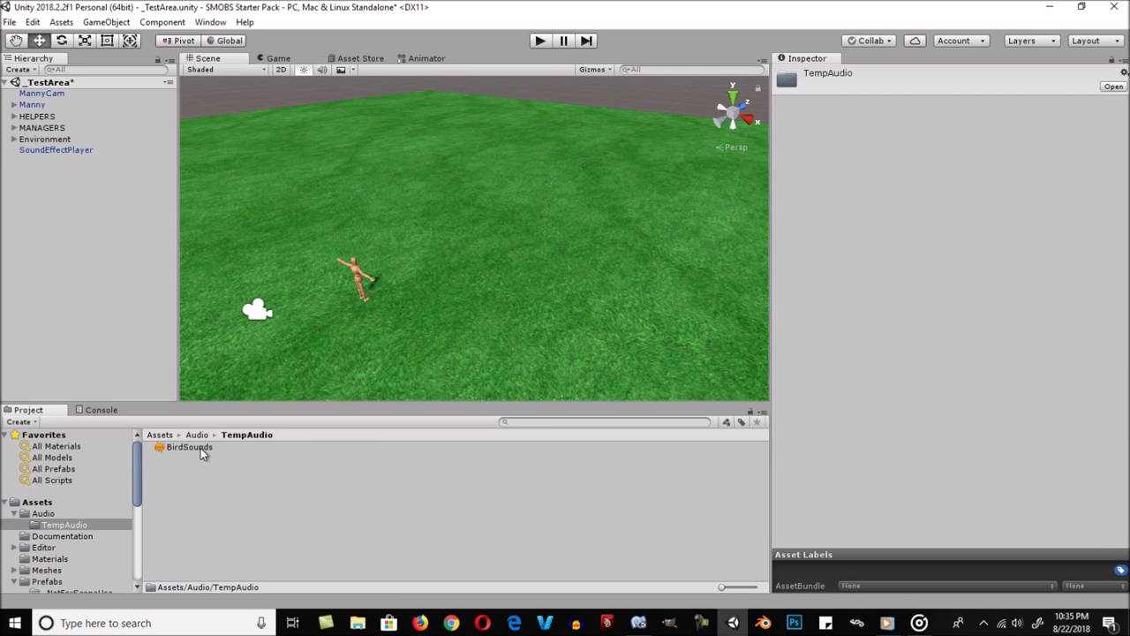
double_click(189, 448)
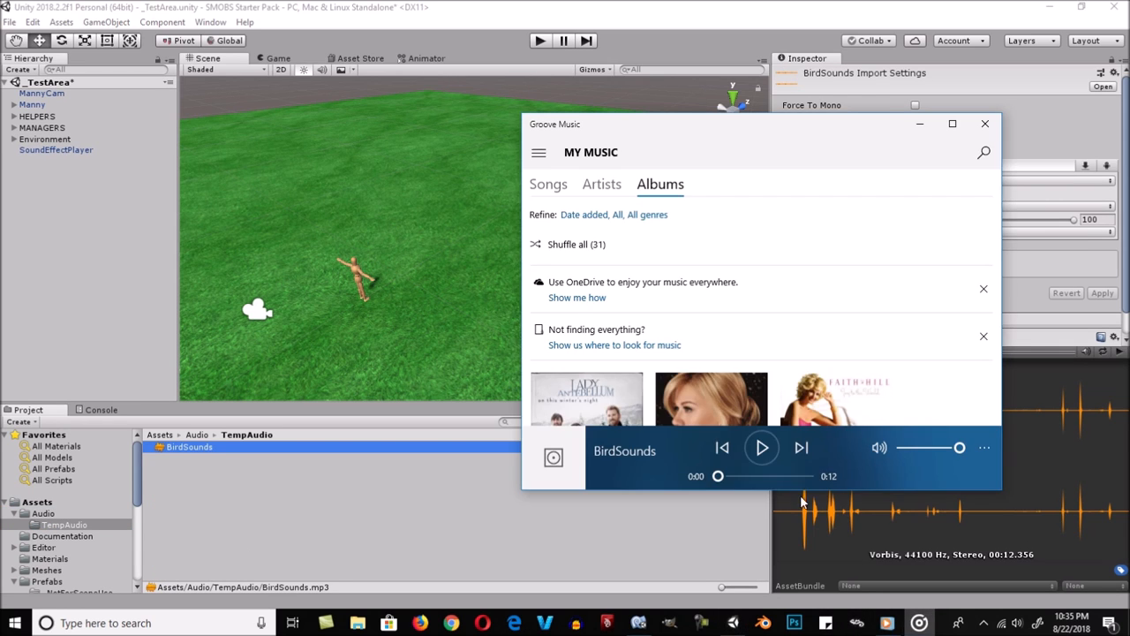
click(763, 449)
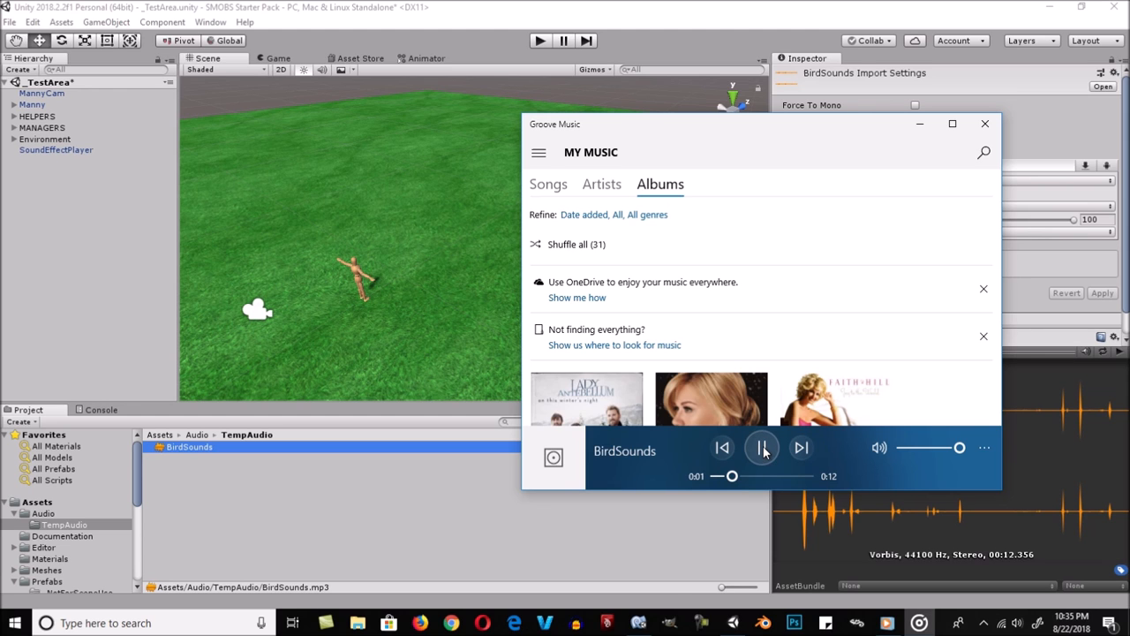
click(763, 448)
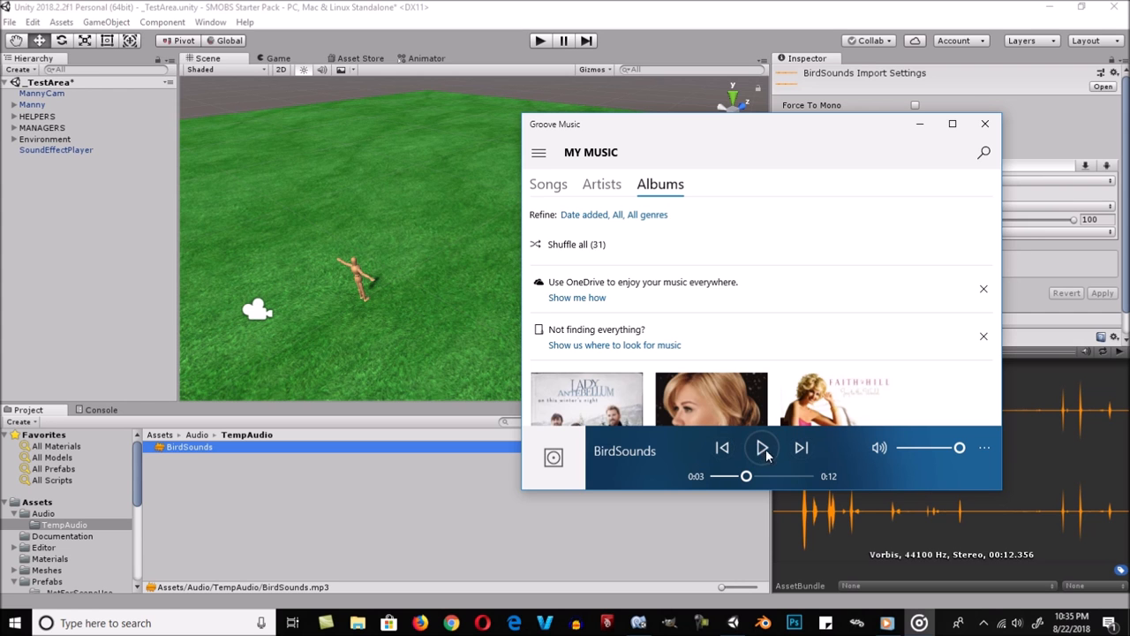
click(921, 127)
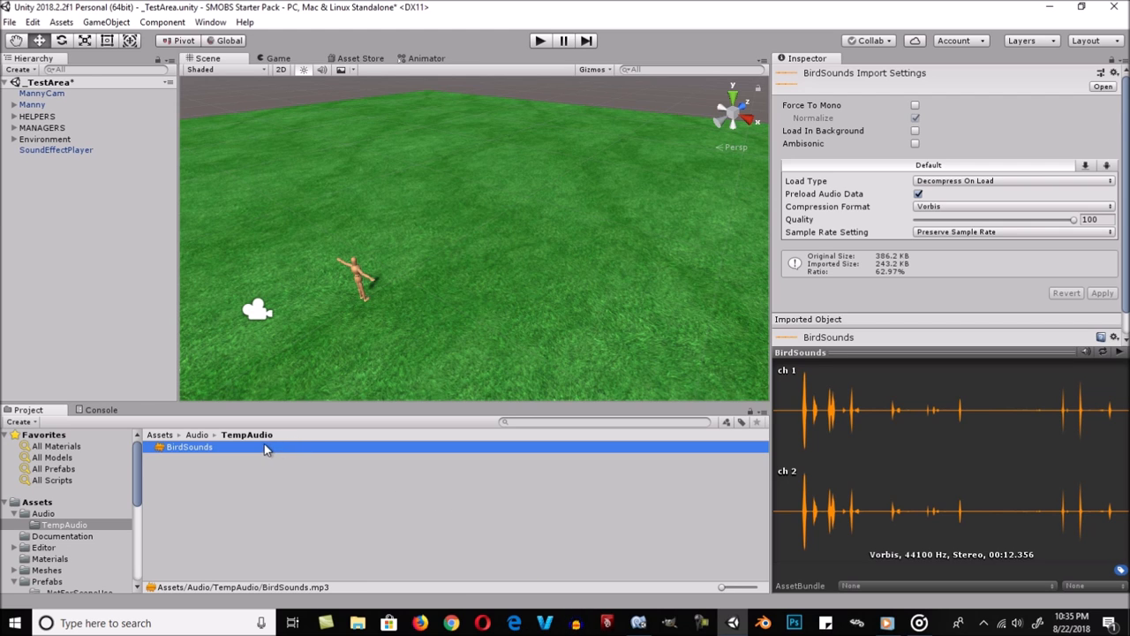
Assign the BirdSounds clip as the SoundEffectPlayer's sfx audio clip and set its looping to Standard
click(77, 152)
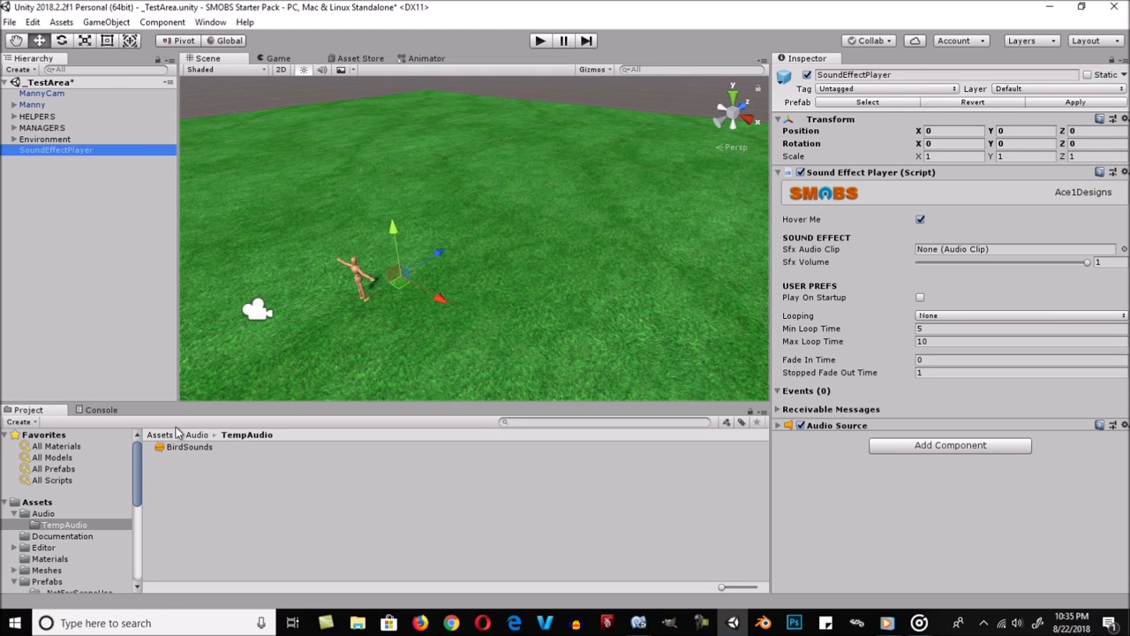
drag(187, 451, 947, 255)
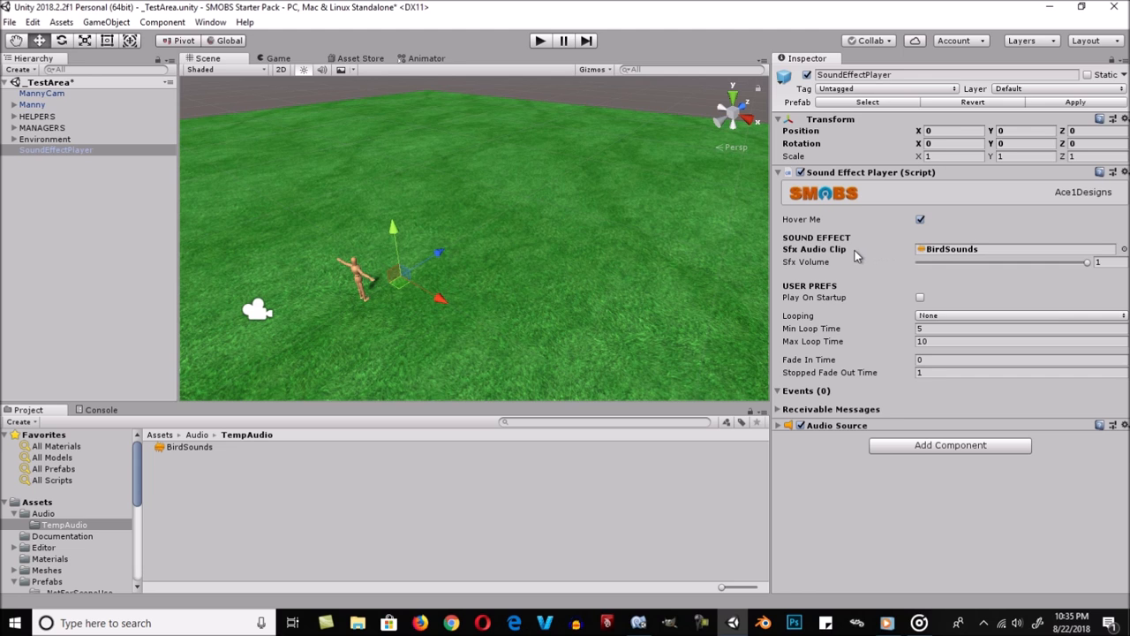
click(958, 318)
click(962, 346)
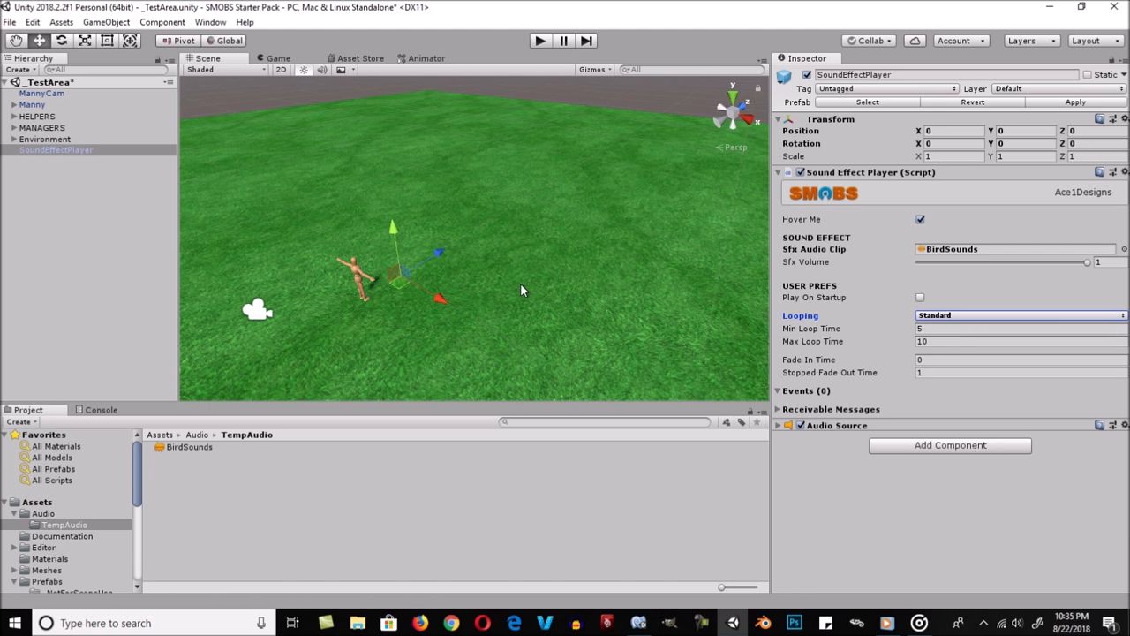
Create a 3D cube in the scene and reset its transform
click(99, 224)
click(20, 69)
mouse_move(56, 118)
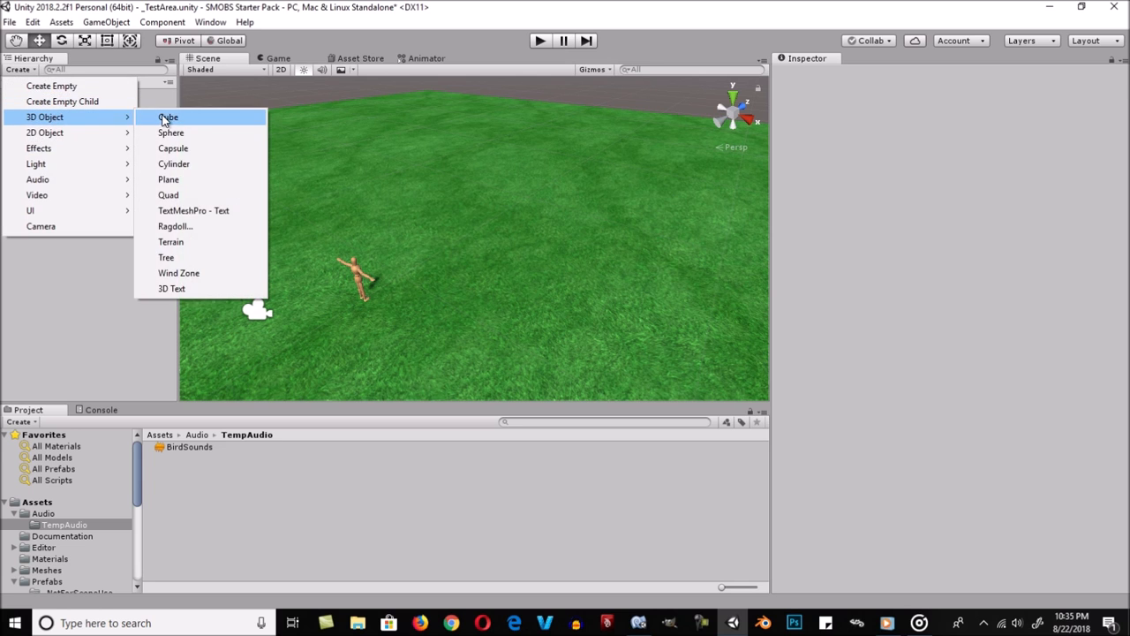
click(172, 117)
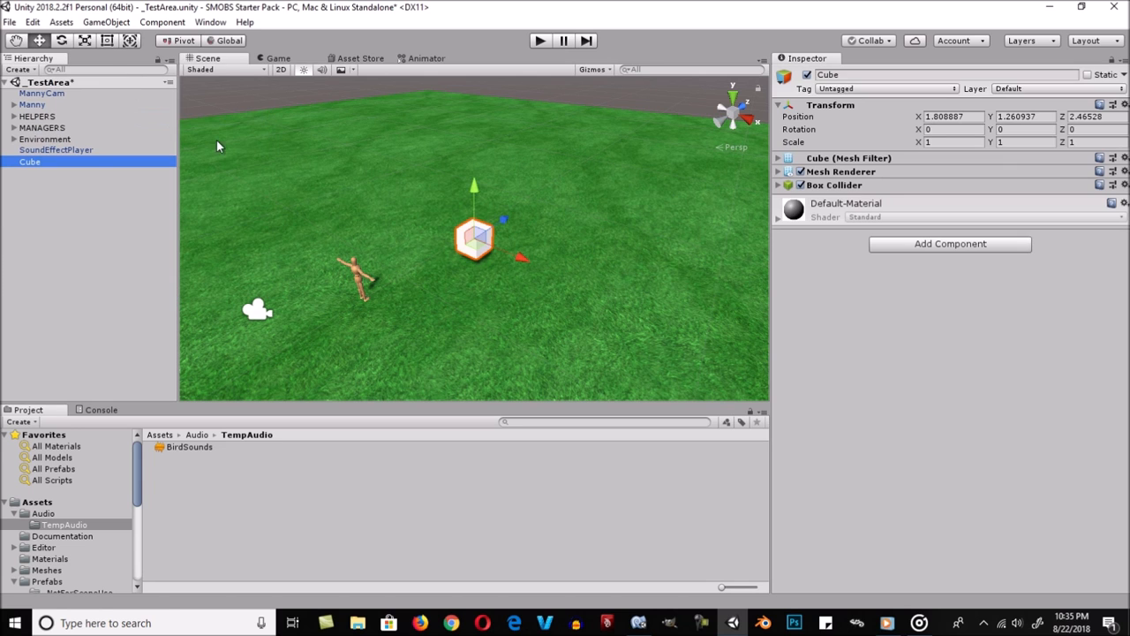
click(1125, 106)
click(1022, 219)
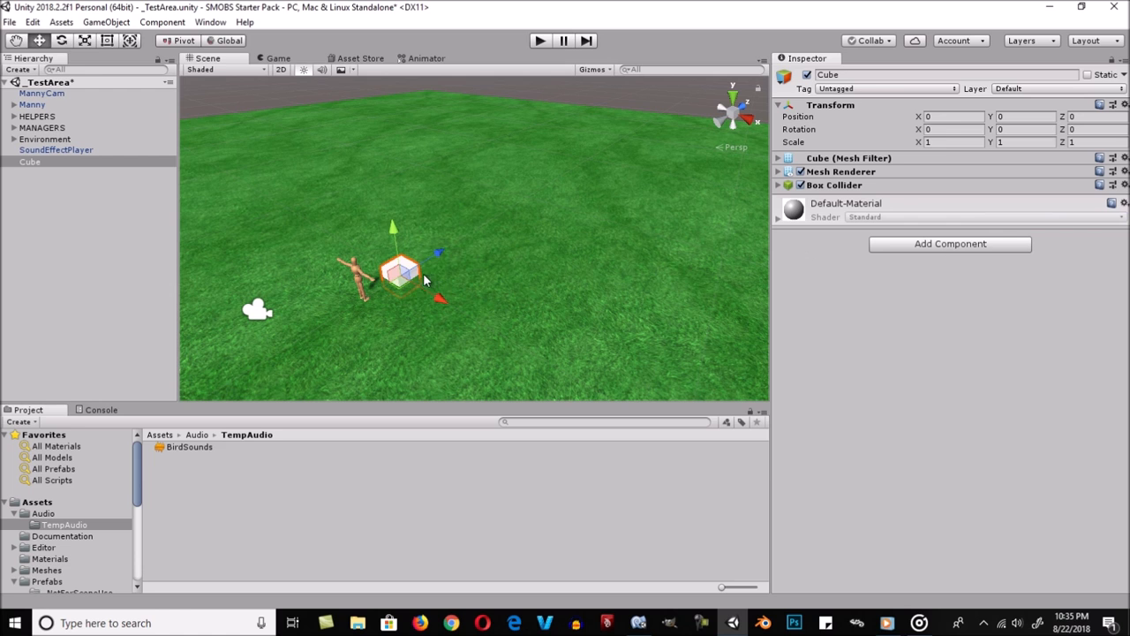
Flatten the cube into a thin slab scaled about 5.7 by 4.8 and move it to about Z 2.46
key(r)
drag(401, 274, 646, 311)
drag(394, 227, 501, 260)
key(w)
key(r)
key(ctrl+z)
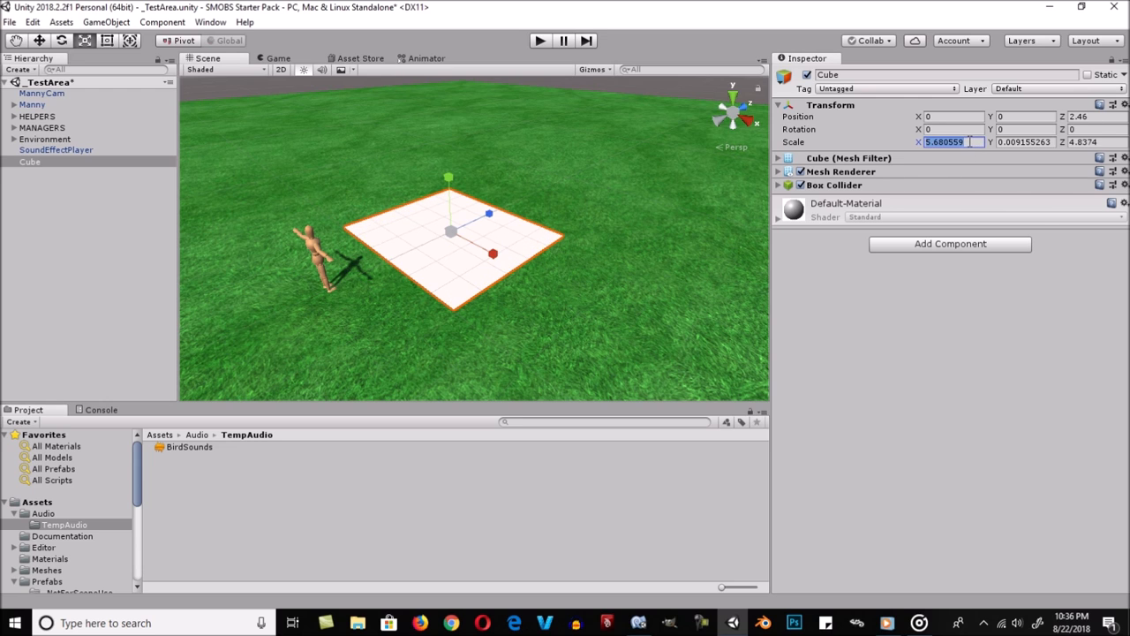
Set the cube's X and Z scale to 7 and move it along the Z axis to about 3.9
text(7)
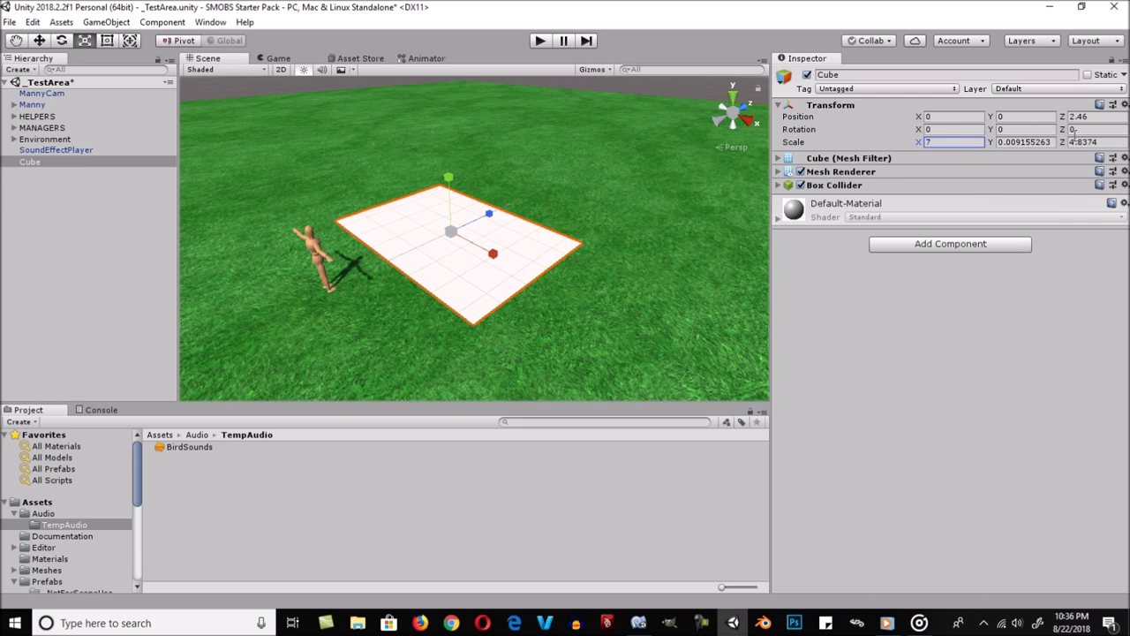
click(1087, 143)
text(7)
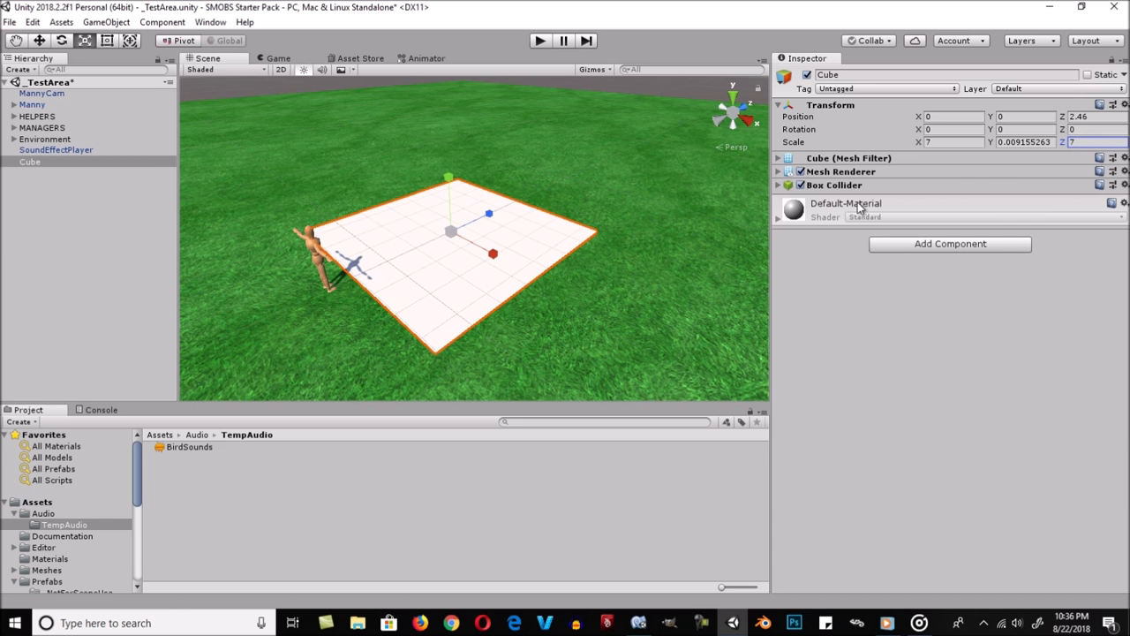
right_click(476, 246)
scroll(475, 246, down, 2)
key(w)
drag(488, 219, 514, 203)
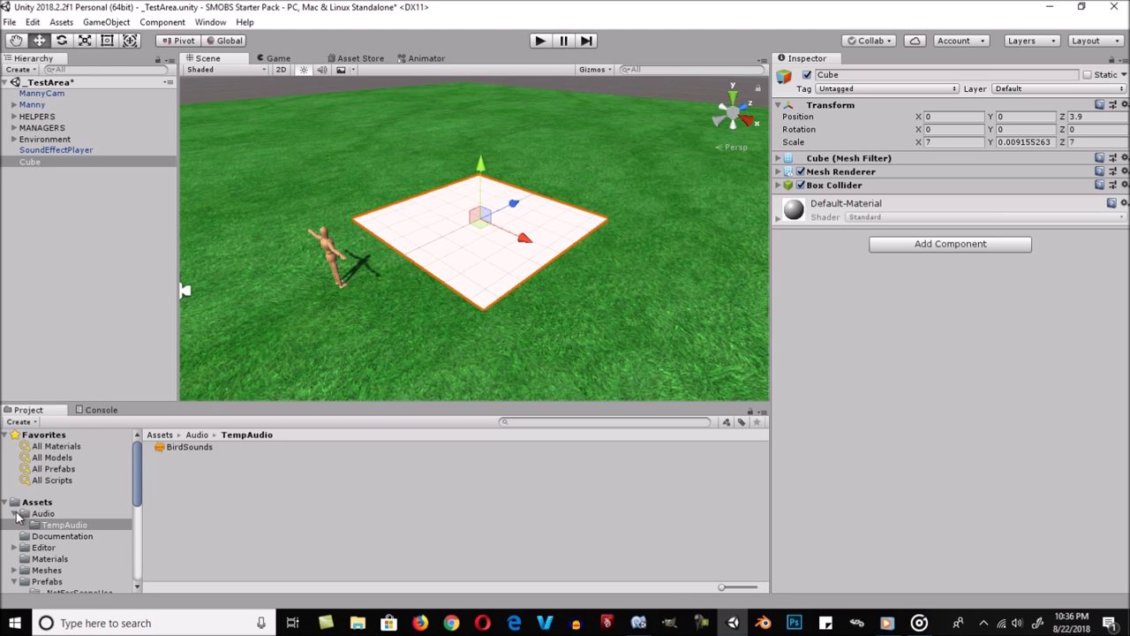
Add the DetectionArea_Box prefab from Prefabs/Utilities to the scene hierarchy and expand its Box Collider settings
scroll(53, 528, down, 8)
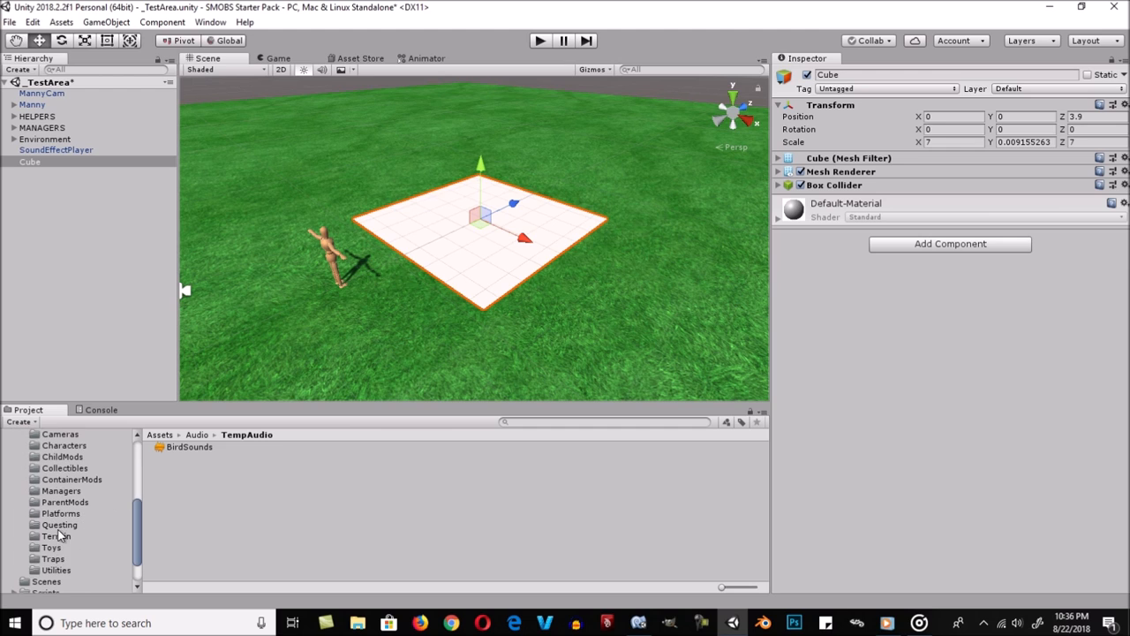
click(56, 570)
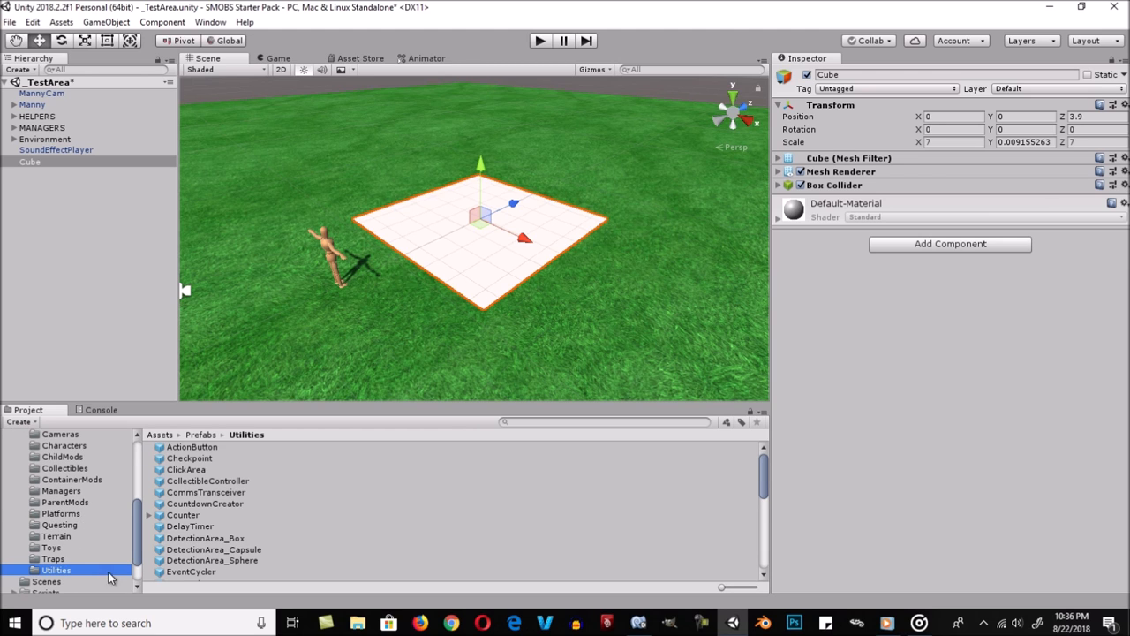
click(205, 539)
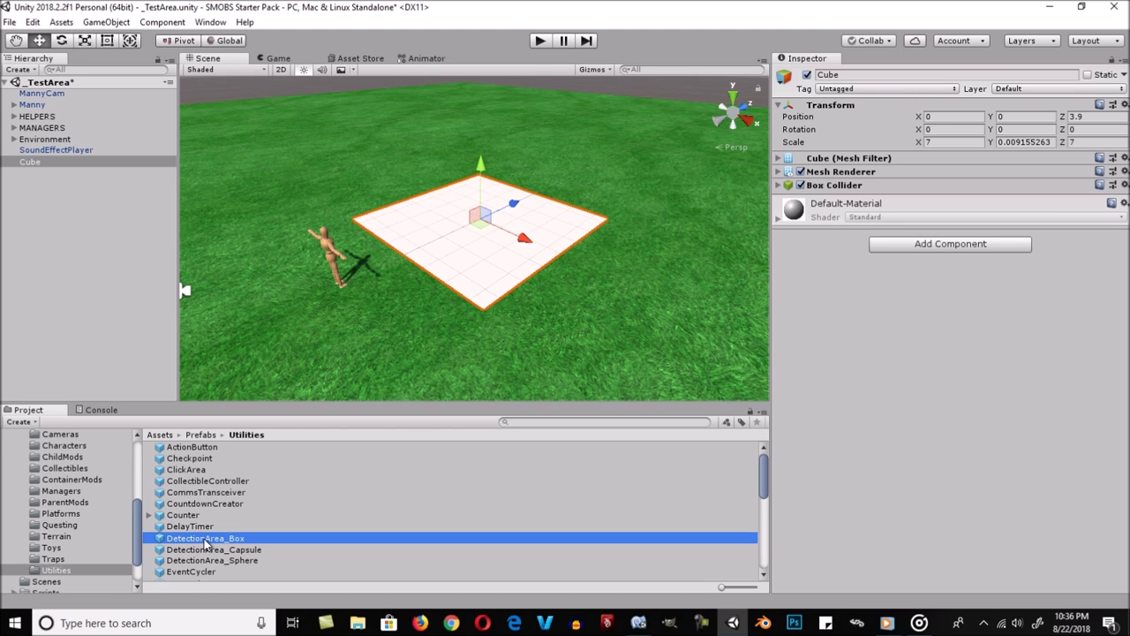
drag(206, 543, 109, 283)
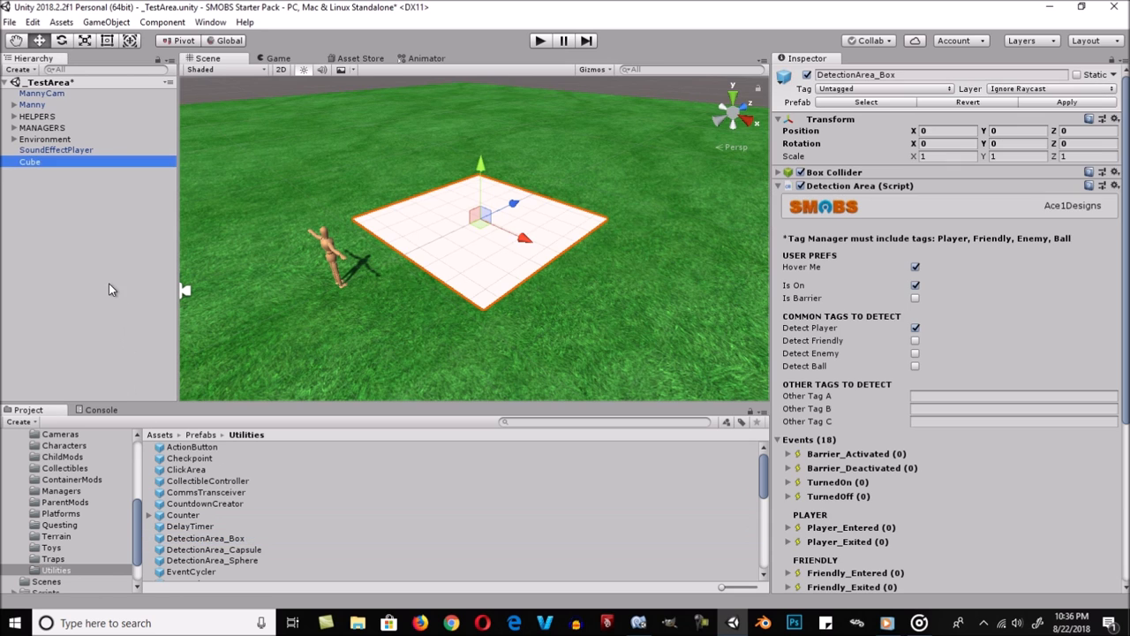
click(778, 172)
click(778, 172)
click(778, 172)
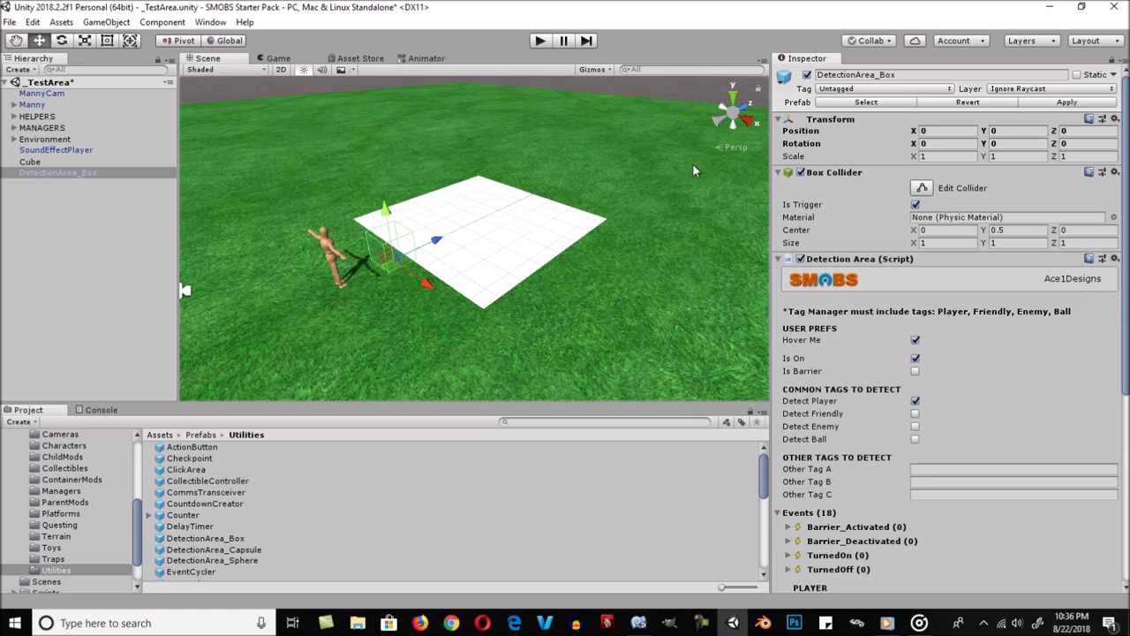
Switch the transform handle placement for the detection area from Pivot to Center
scroll(442, 265, up, 4)
alt+drag(451, 269, 526, 301)
click(188, 40)
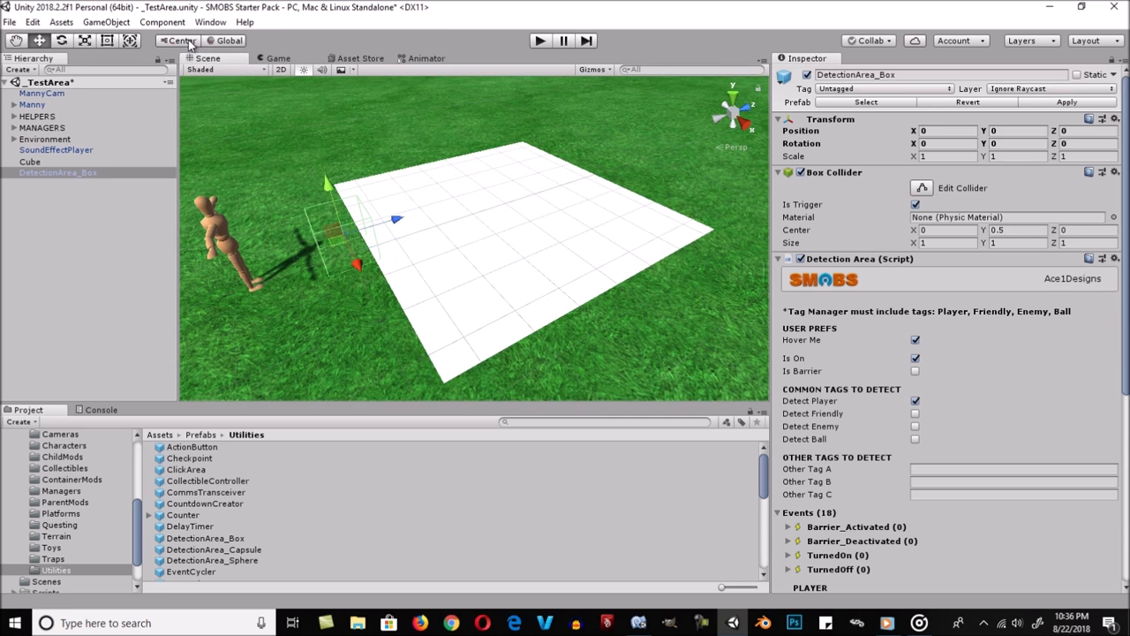
Switch the handle placement back to Pivot and move the detection area along the Z axis to about 3.53
click(188, 39)
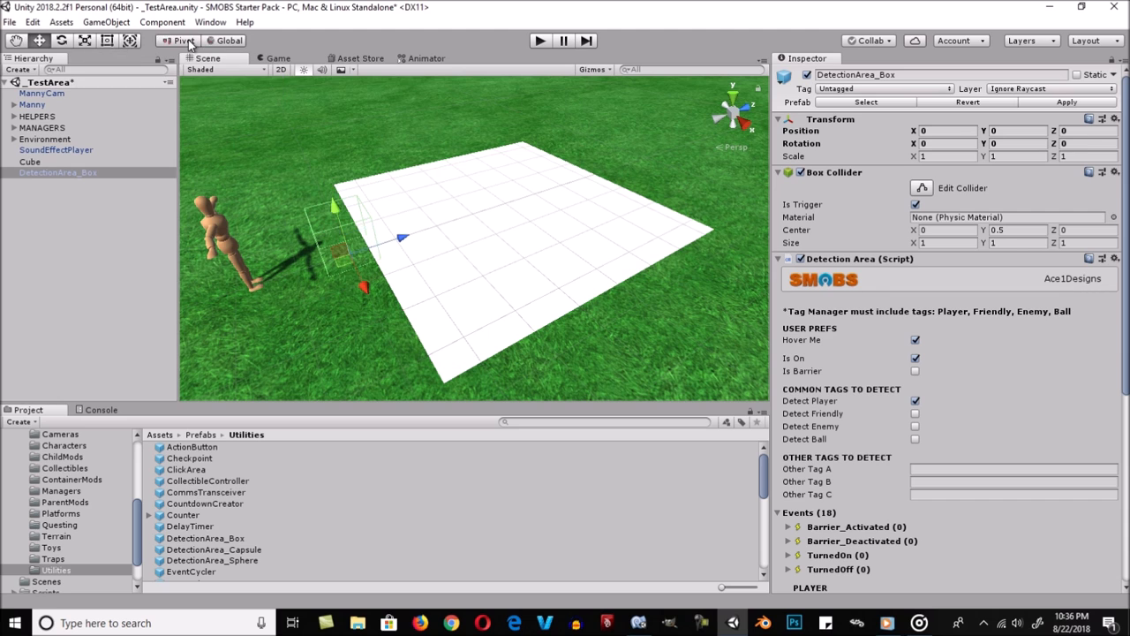
drag(390, 237, 567, 219)
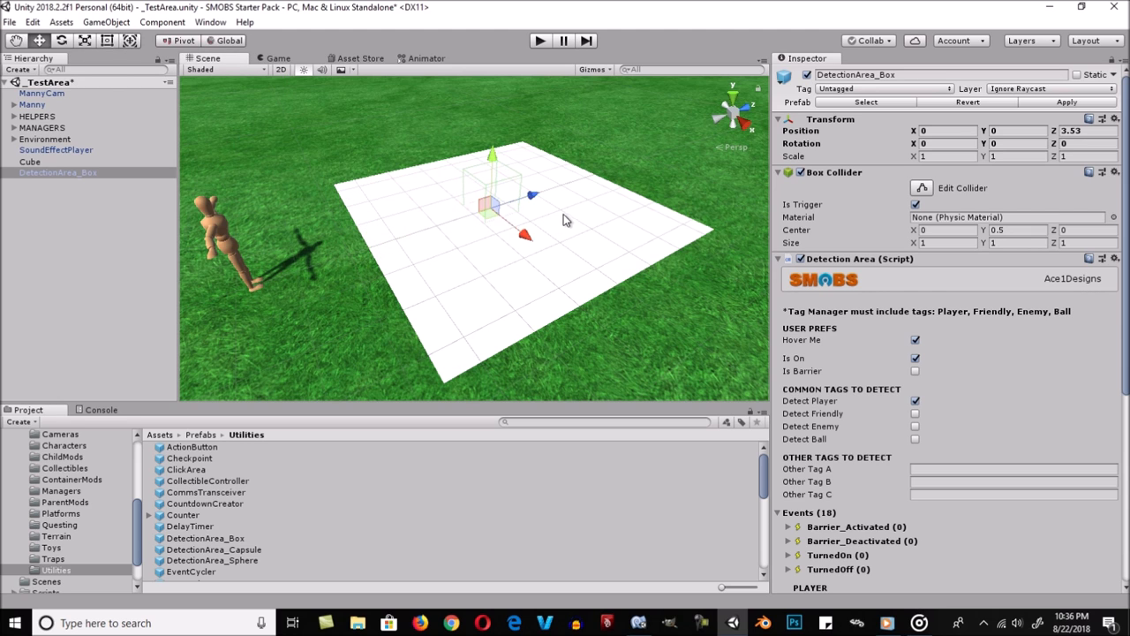
Scale the detection area to about 6.47 by 2.96 by 6.47 and reposition it over the white floor at about Z 3.85
key(r)
drag(491, 208, 669, 240)
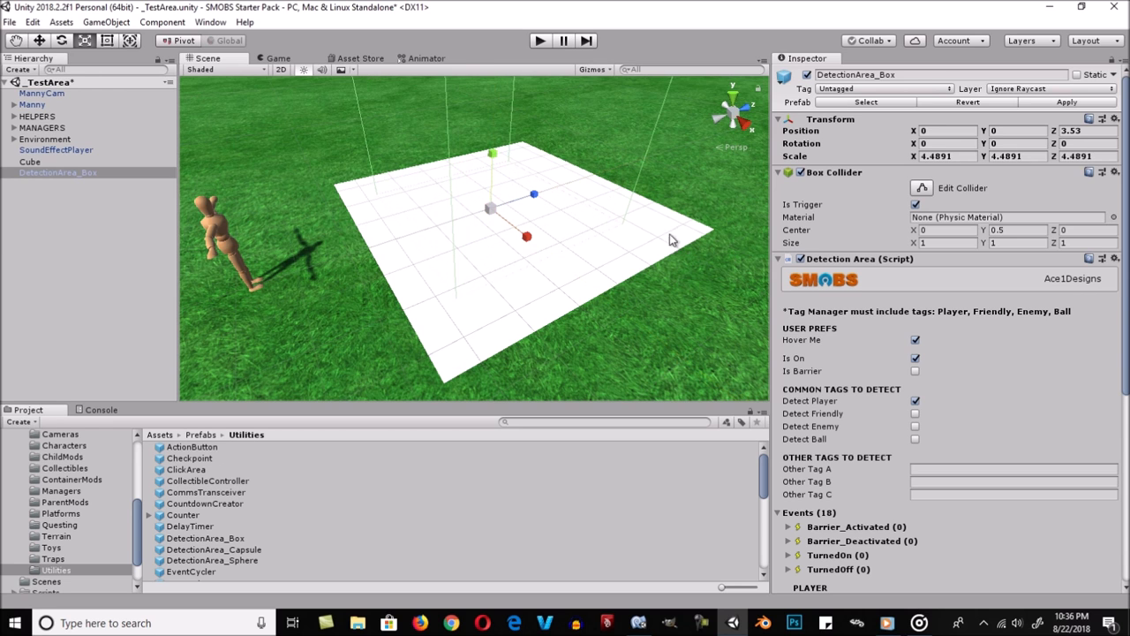
drag(495, 157, 527, 229)
alt+drag(419, 245, 386, 266)
key(w)
alt+drag(527, 271, 707, 318)
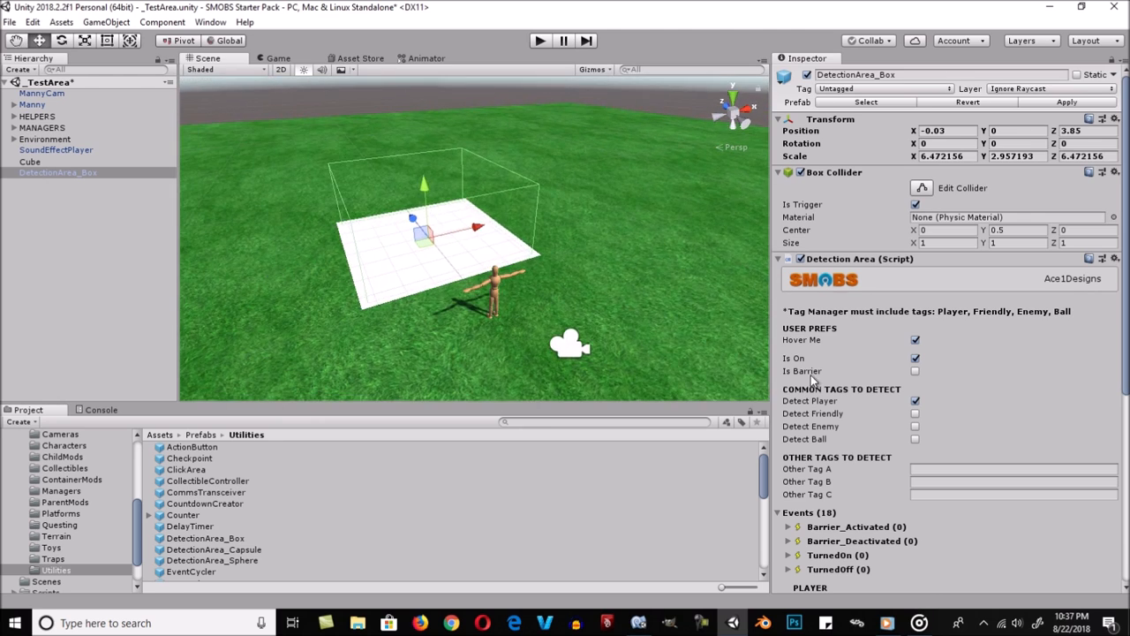
Expand the Player_Entered and Player_Exited events and make Player_Entered send StopSoundEffect to the SoundEffectPlayer
scroll(864, 427, down, 5)
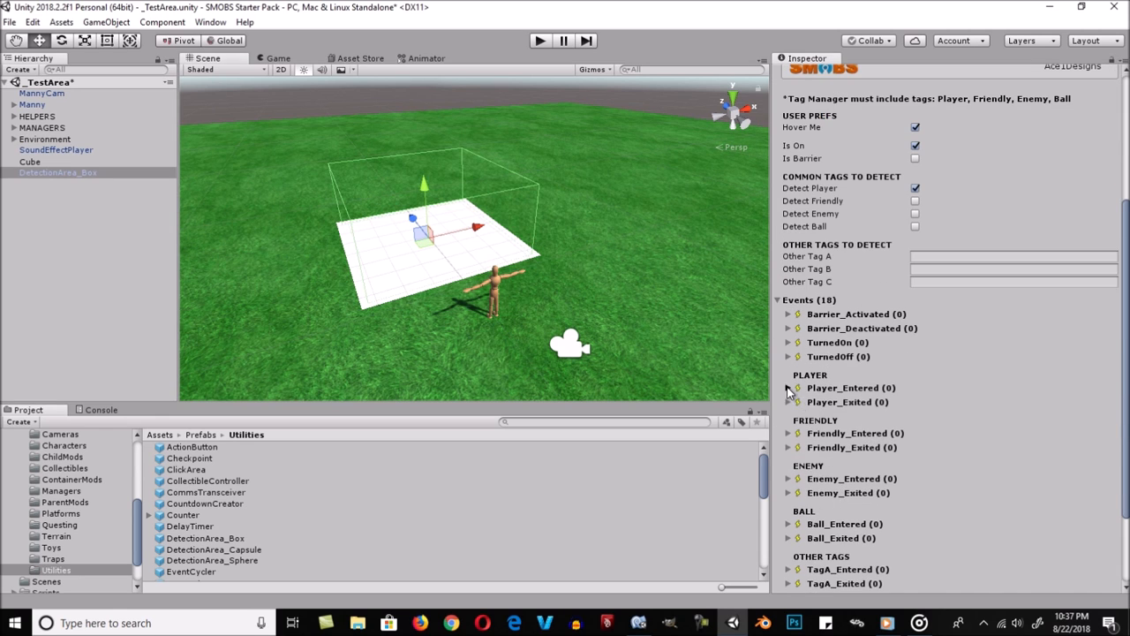
click(788, 389)
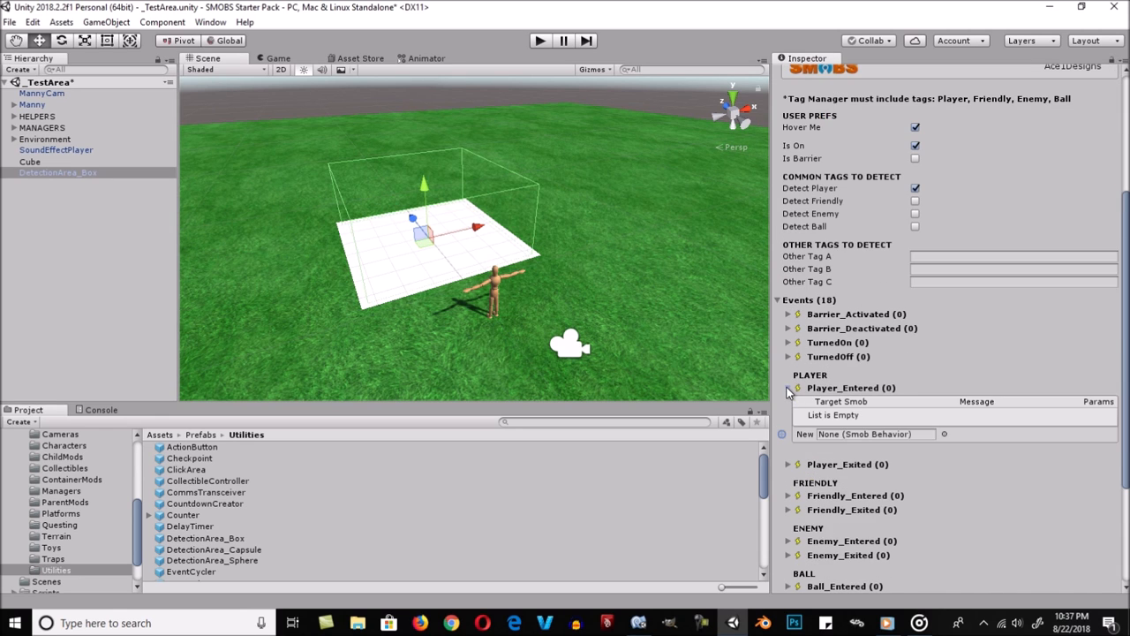
click(789, 464)
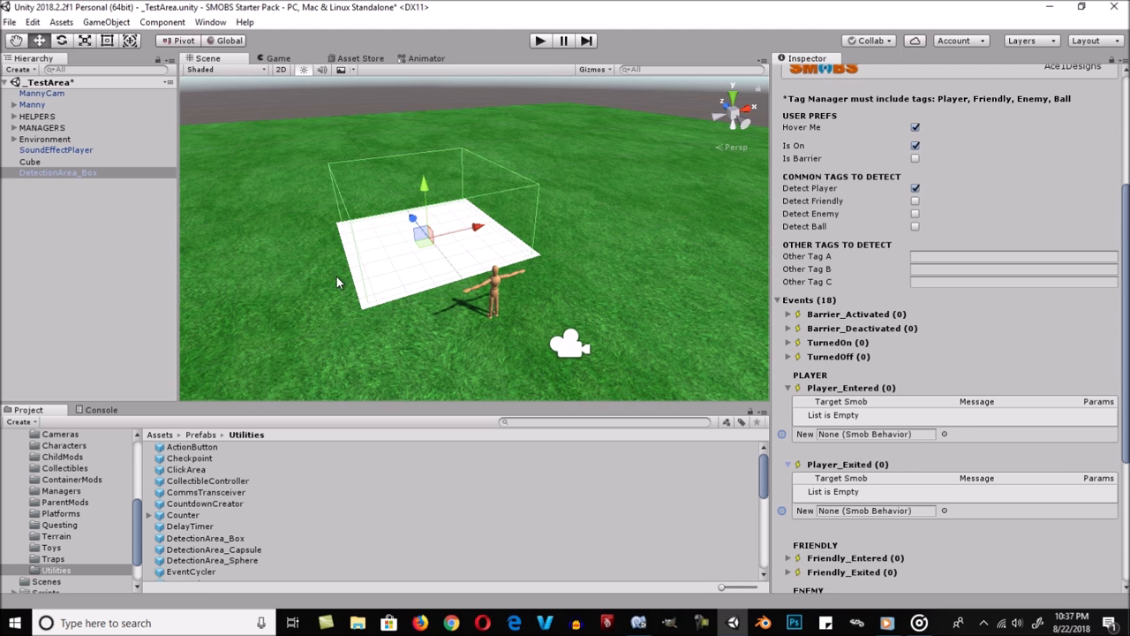
drag(87, 153, 874, 437)
click(981, 434)
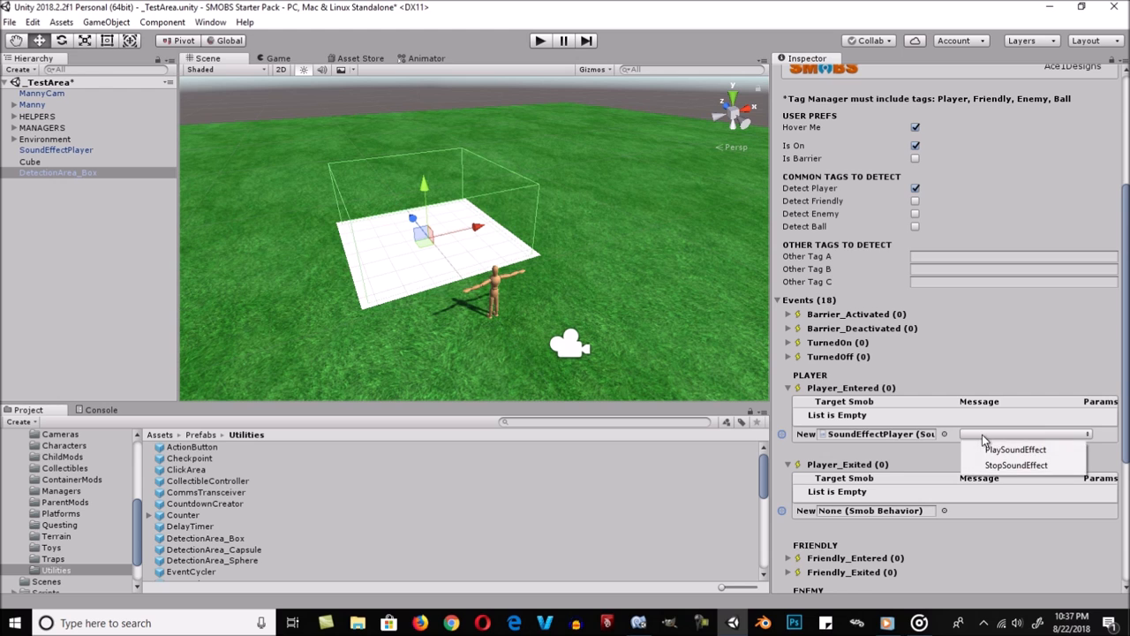
click(1040, 469)
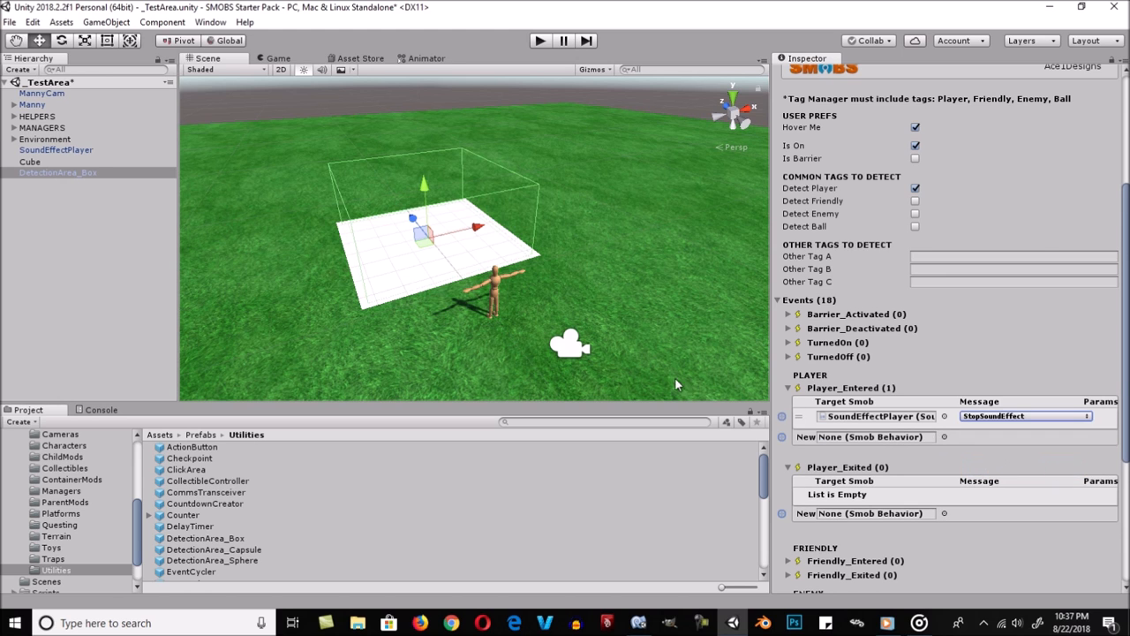
Add the SoundEffectPlayer as a target of the Player_Exited event with the PlaySoundEffect message
drag(76, 155, 905, 522)
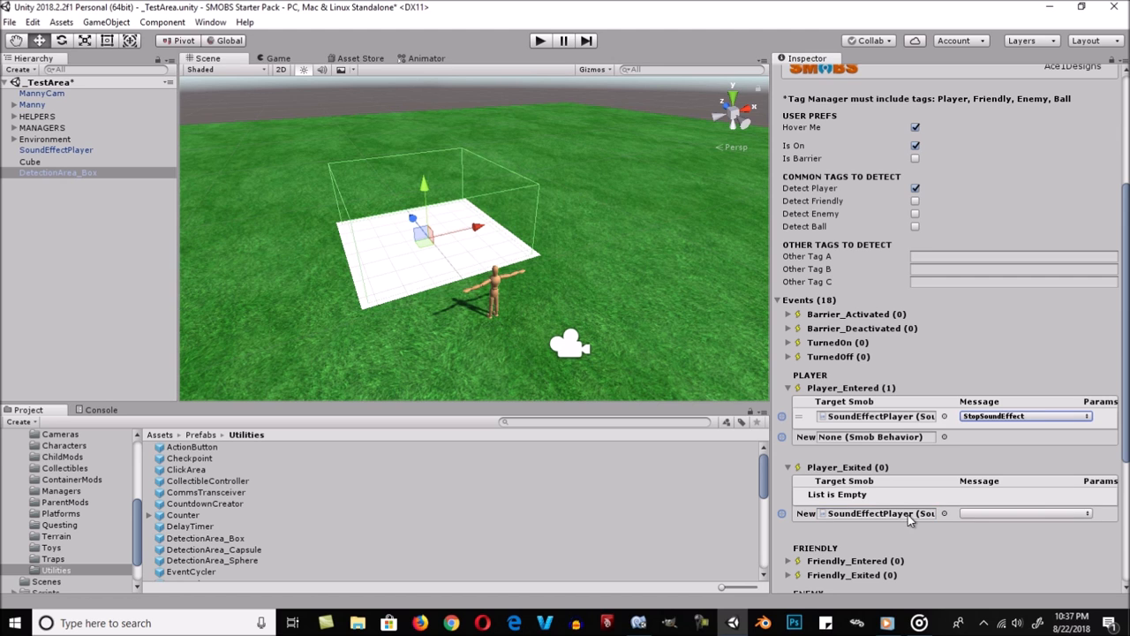
click(979, 516)
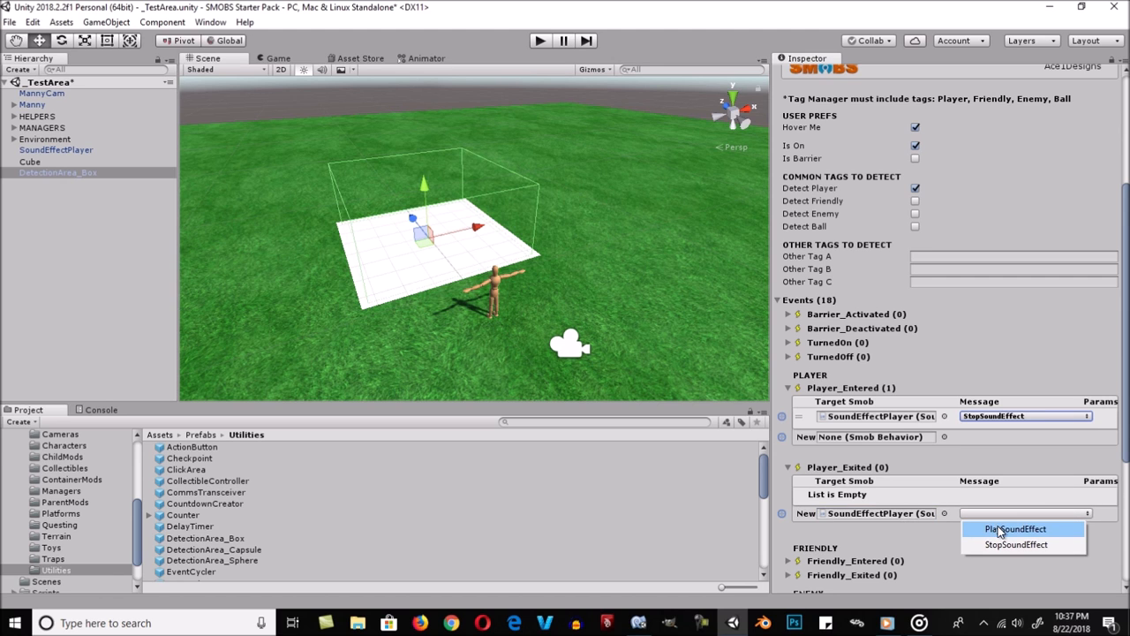
click(1054, 530)
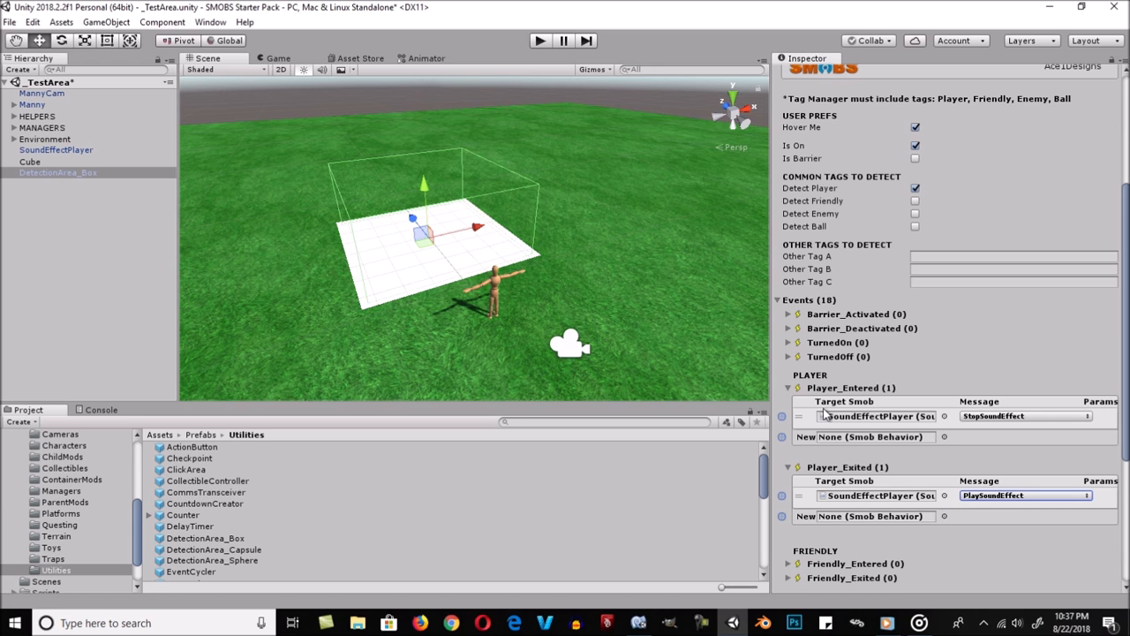
Run the scene in play mode and walk the character onto the white floor to test the entry event
click(540, 41)
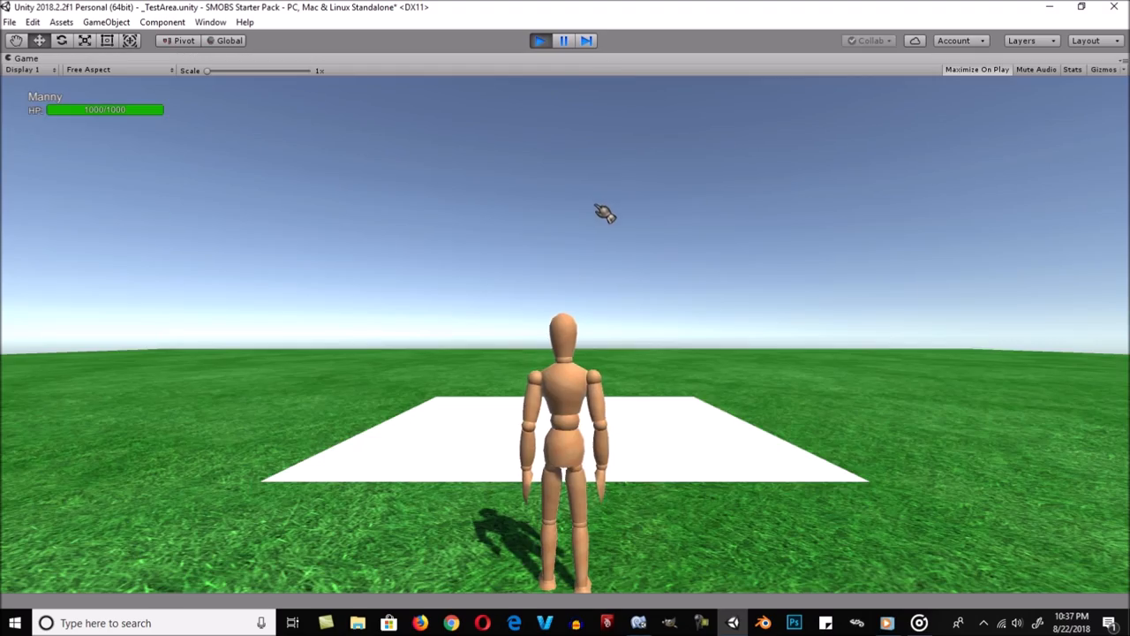
right_drag(625, 157, 568, 279)
key(w)
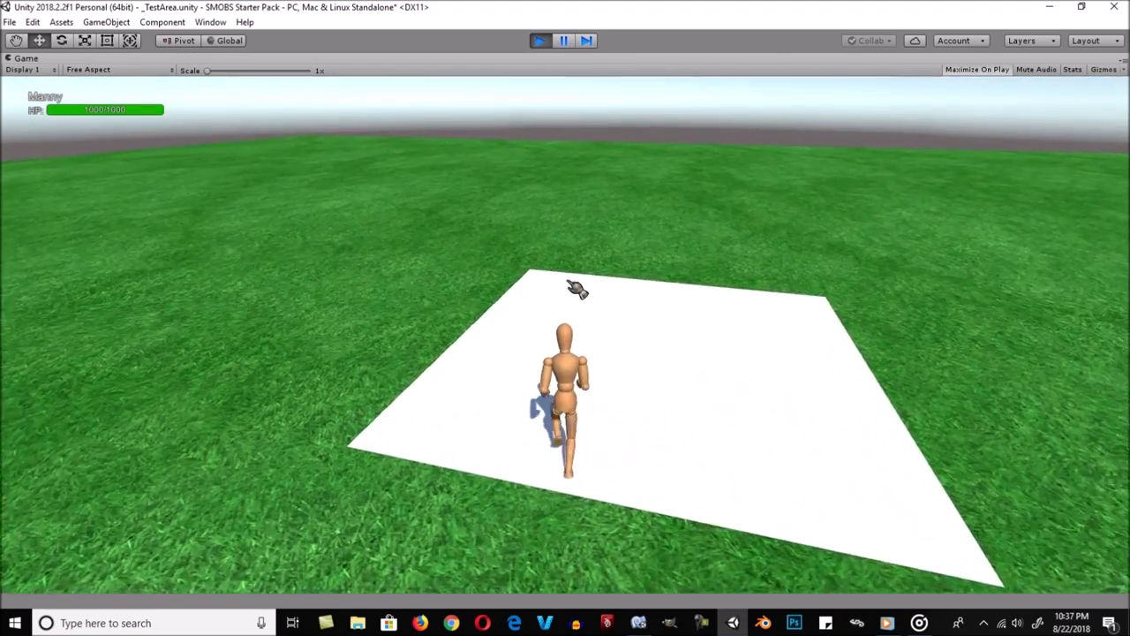
Walk the character around and off the white floor, turning the camera, to test the bird sounds on exit
right_drag(633, 309, 555, 364)
key(d)
key(w)
key(d)
right_drag(692, 377, 261, 364)
key(d)
key(w)
key(a)
key(w)
key(d)
right_drag(817, 334, 909, 370)
right_drag(773, 356, 889, 291)
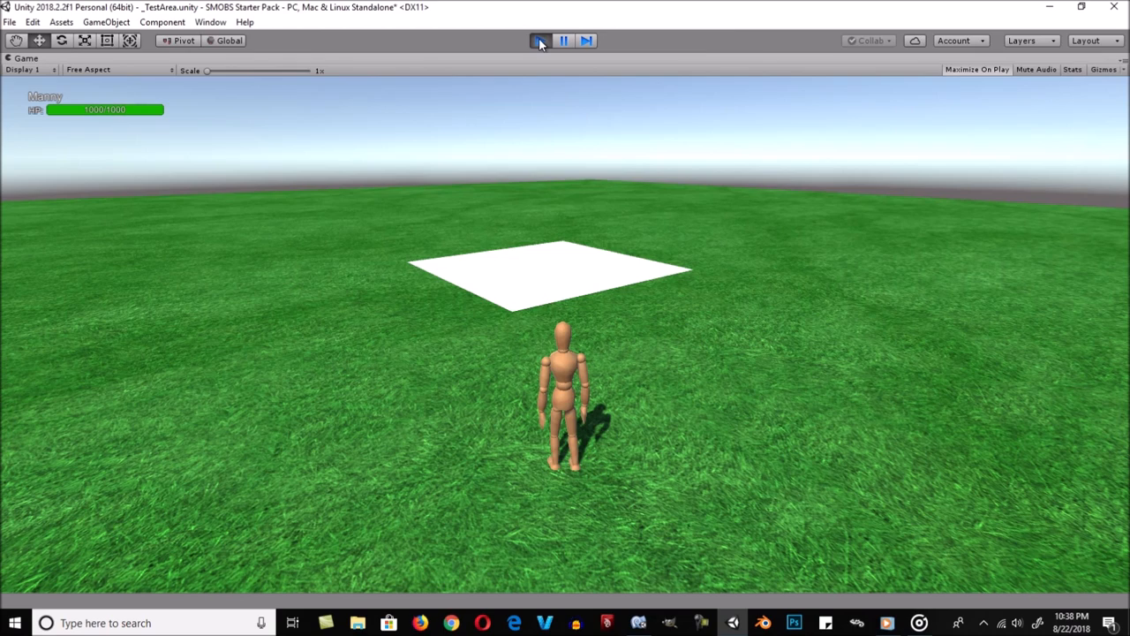